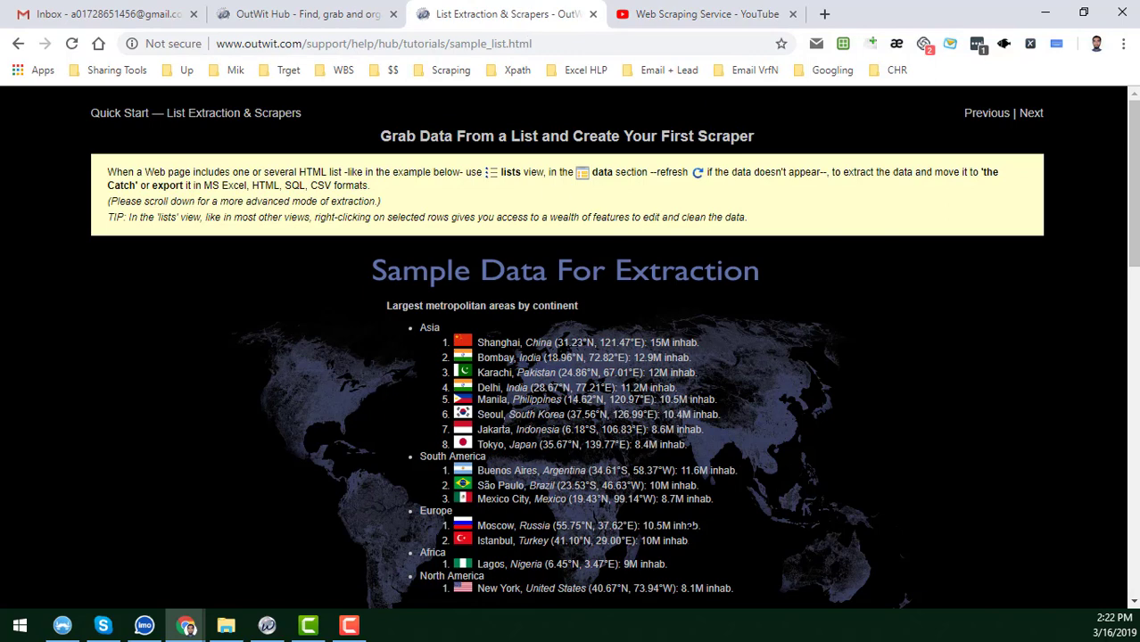
Review the OutWit Hub product page and the Web Scraping Service YouTube channel's uploads
{"action": "left_click", "coordinate": [337, 20]}
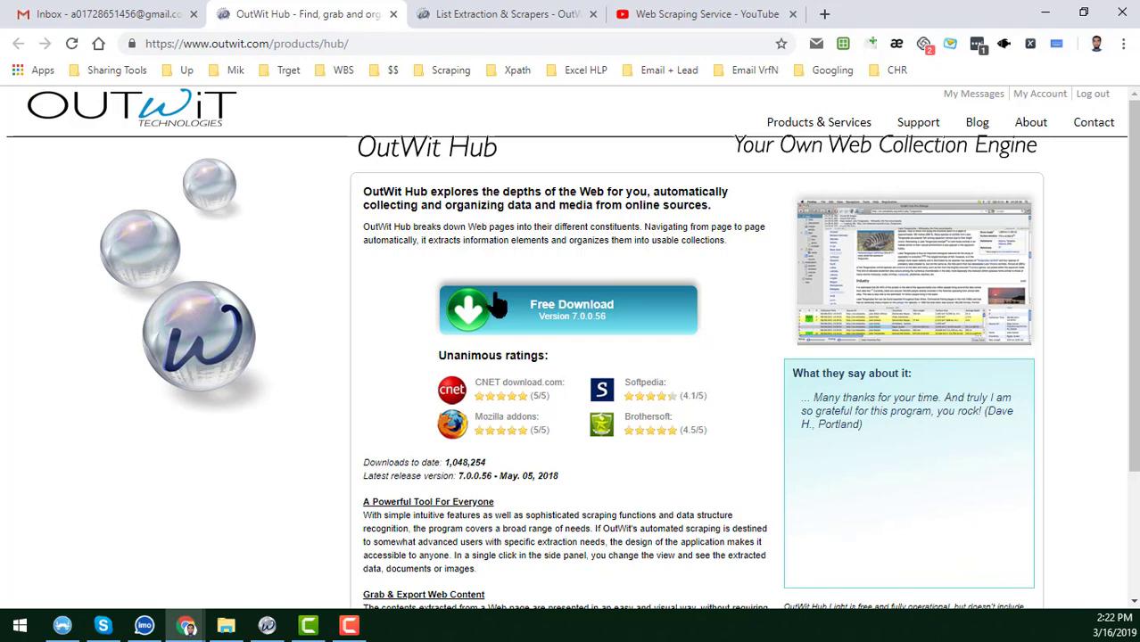
{"action": "scroll", "coordinate": [496, 306], "scroll_direction": "down", "scroll_amount": 3}
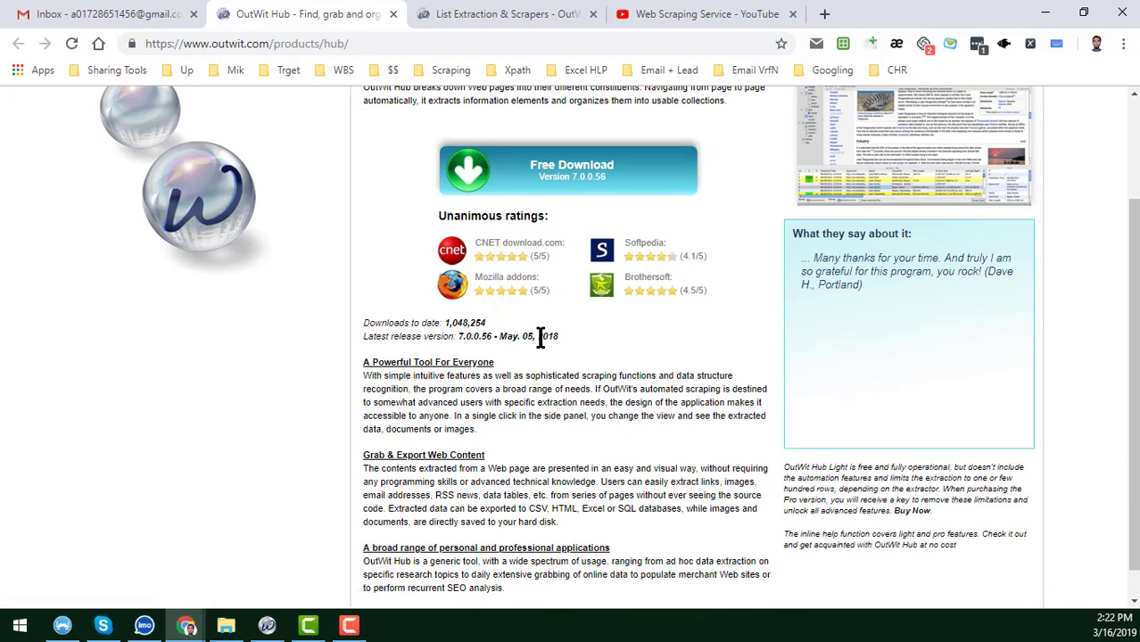
{"action": "scroll", "coordinate": [539, 337], "scroll_direction": "up", "scroll_amount": 3}
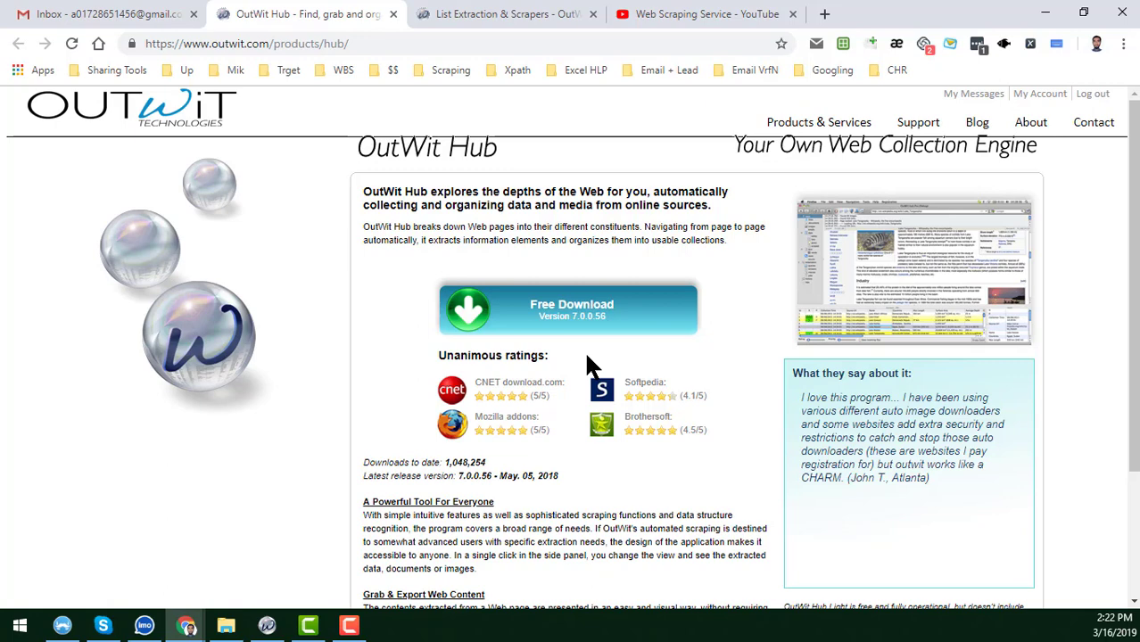
{"action": "left_click", "coordinate": [719, 18]}
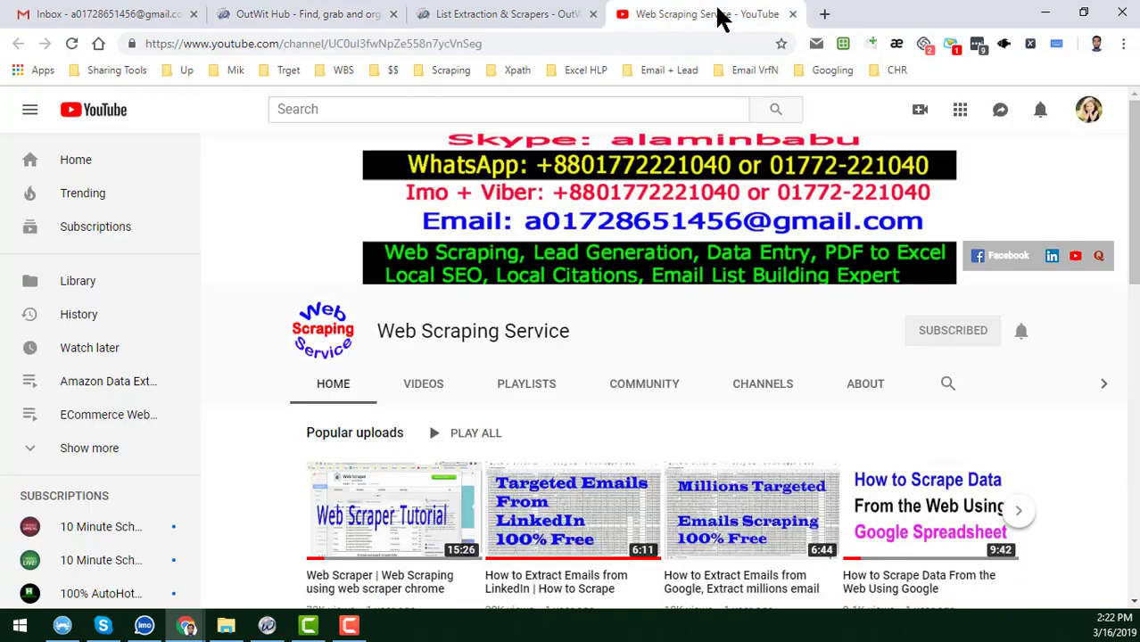
{"action": "scroll", "coordinate": [516, 382], "scroll_direction": "down", "scroll_amount": 1}
{"action": "scroll", "coordinate": [515, 381], "scroll_direction": "down", "scroll_amount": 1}
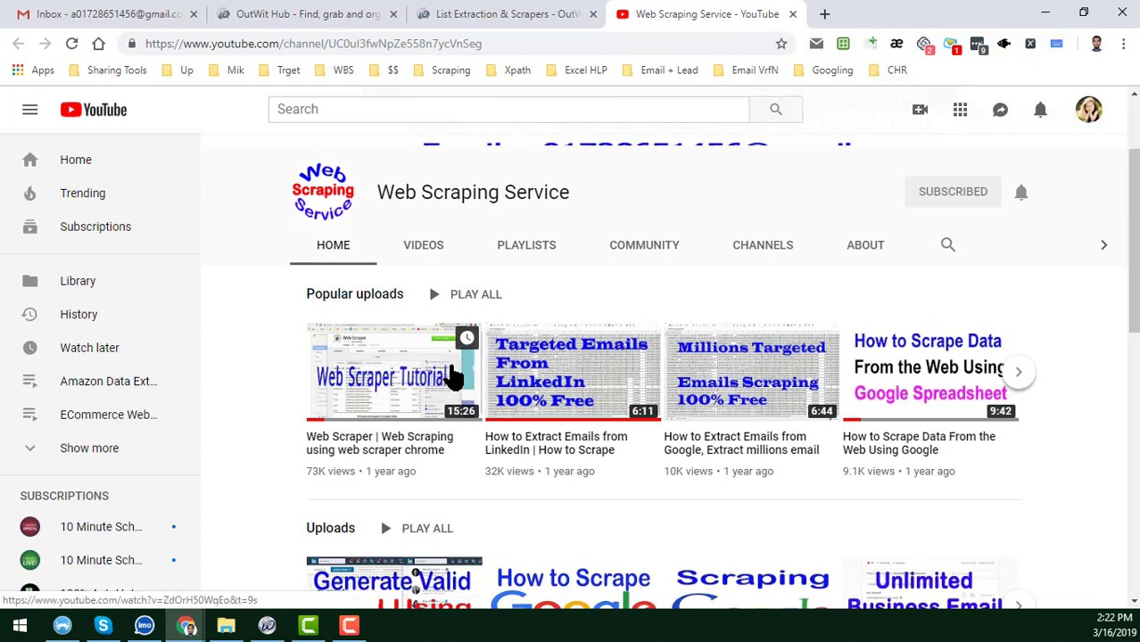
{"action": "left_click", "coordinate": [344, 16]}
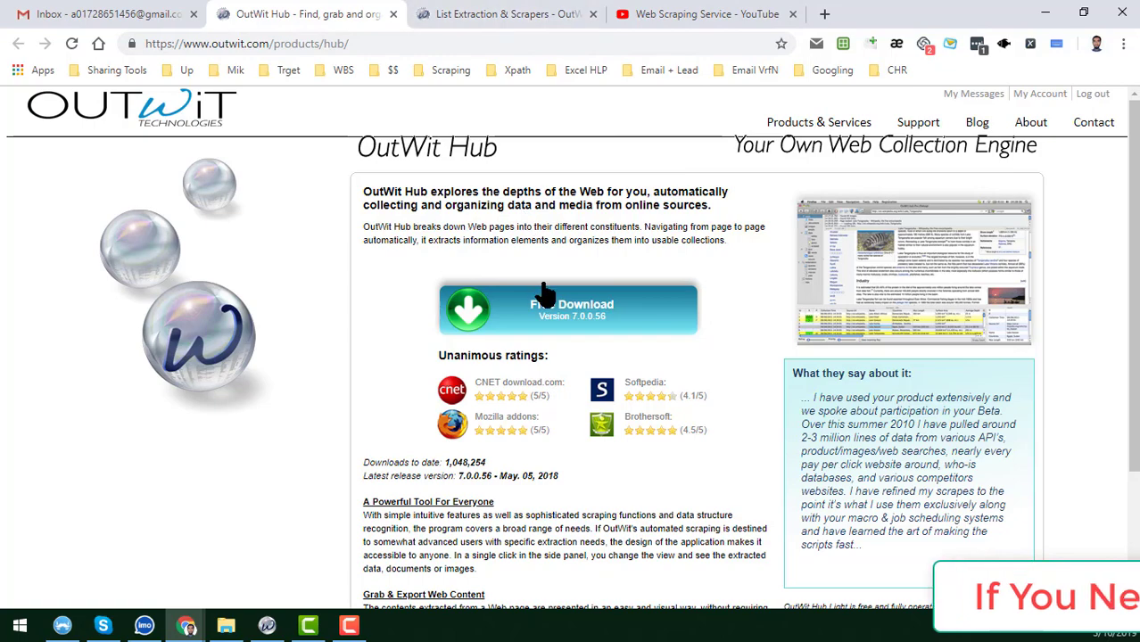
{"action": "scroll", "coordinate": [562, 357], "scroll_direction": "down", "scroll_amount": 2}
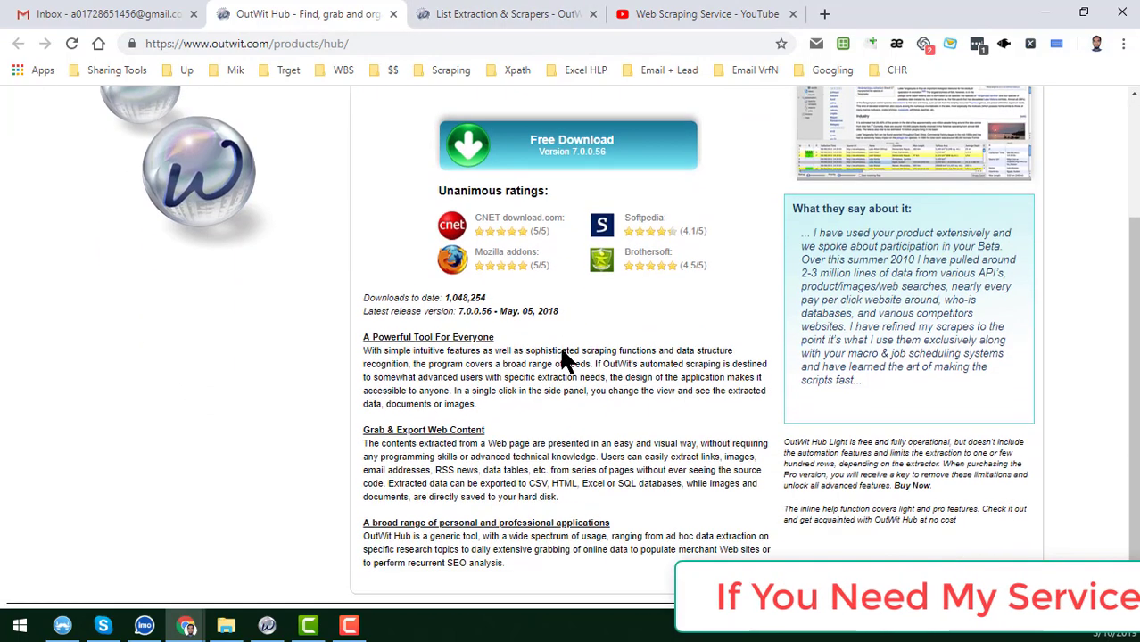
{"action": "scroll", "coordinate": [562, 356], "scroll_direction": "up", "scroll_amount": 2}
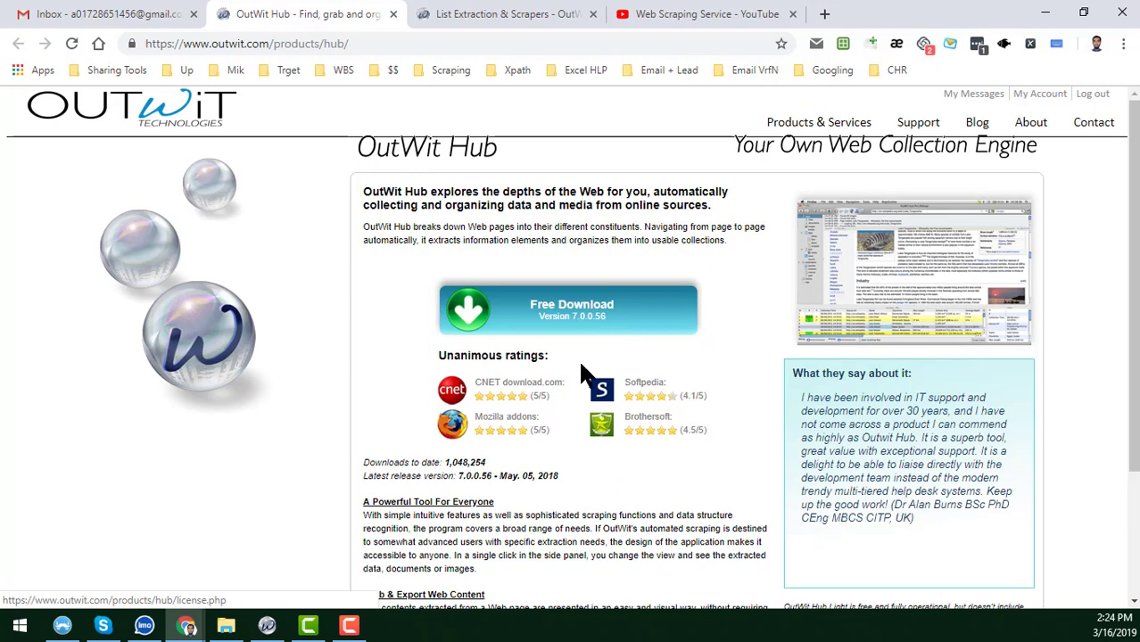
Examine the sample list of metropolitan areas for the data to scrape: city, country, coordinates, population and continent
{"action": "left_click", "coordinate": [483, 15]}
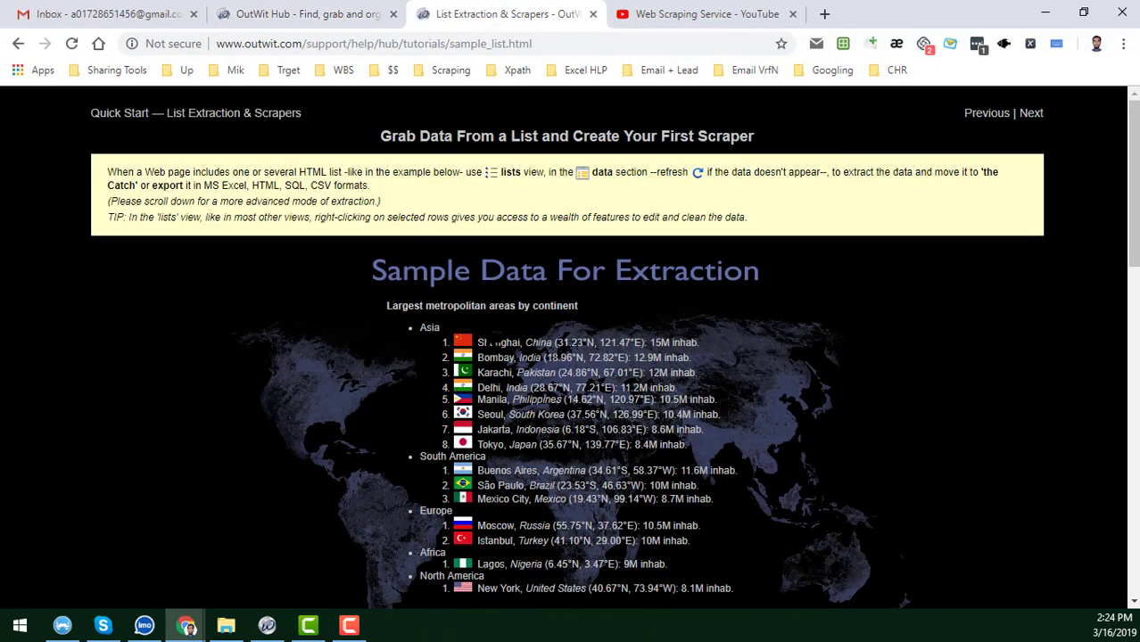
{"action": "left_click", "coordinate": [547, 43]}
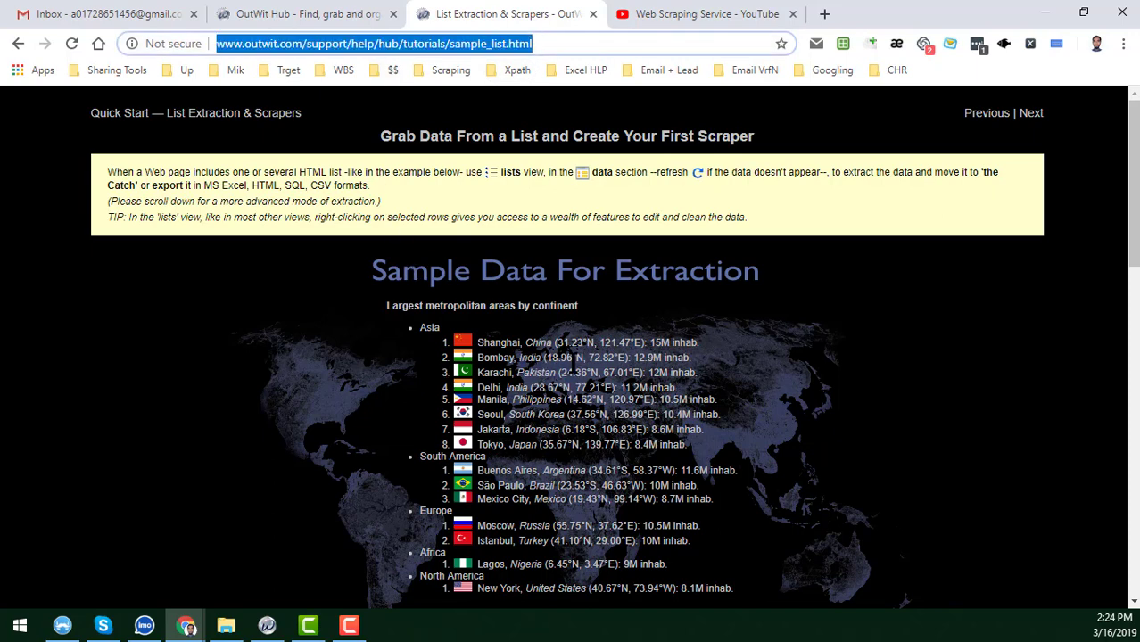
{"action": "scroll", "coordinate": [527, 366], "scroll_direction": "down", "scroll_amount": 2}
{"action": "left_click", "coordinate": [517, 210]}
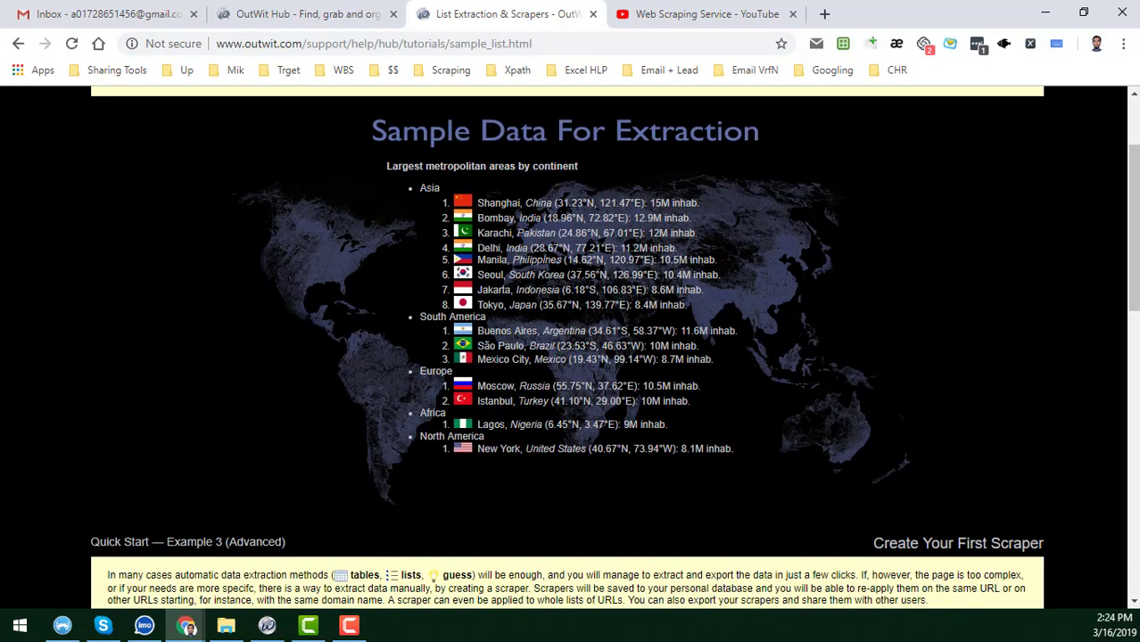
{"action": "left_click_drag", "start_coordinate": [476, 203], "coordinate": [533, 205]}
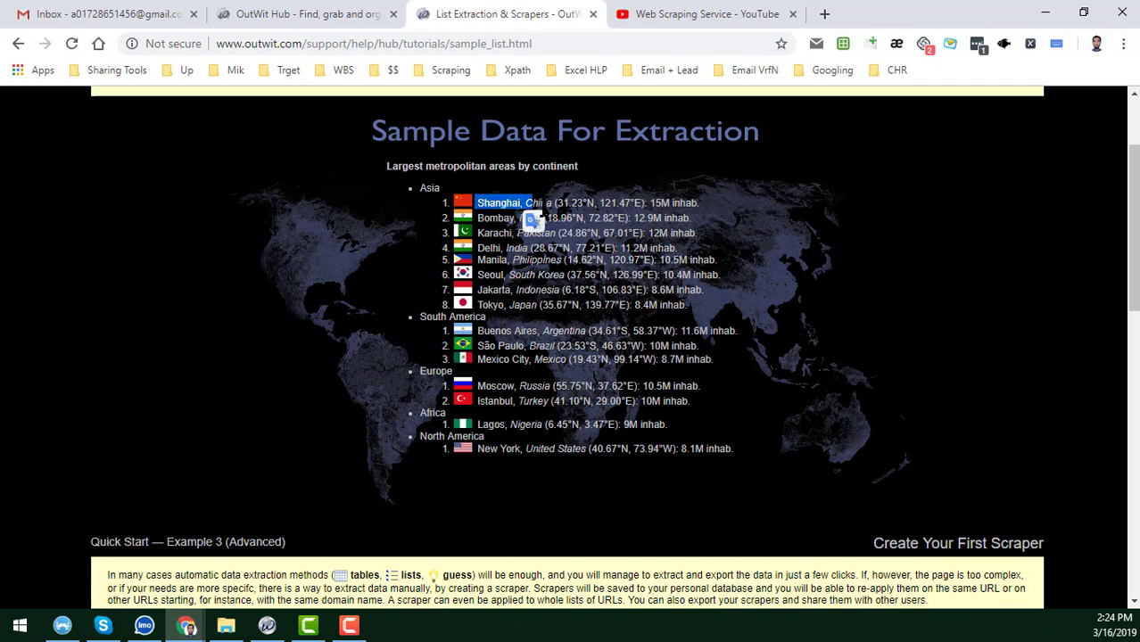
{"action": "left_click", "coordinate": [541, 210]}
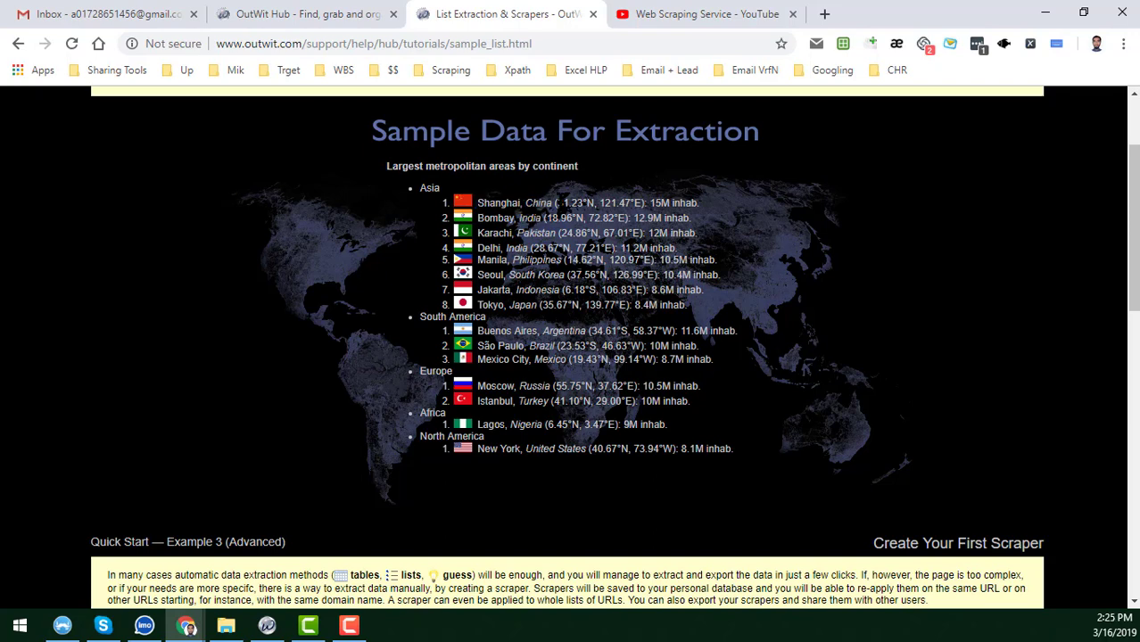
{"action": "left_click_drag", "start_coordinate": [561, 203], "coordinate": [669, 203]}
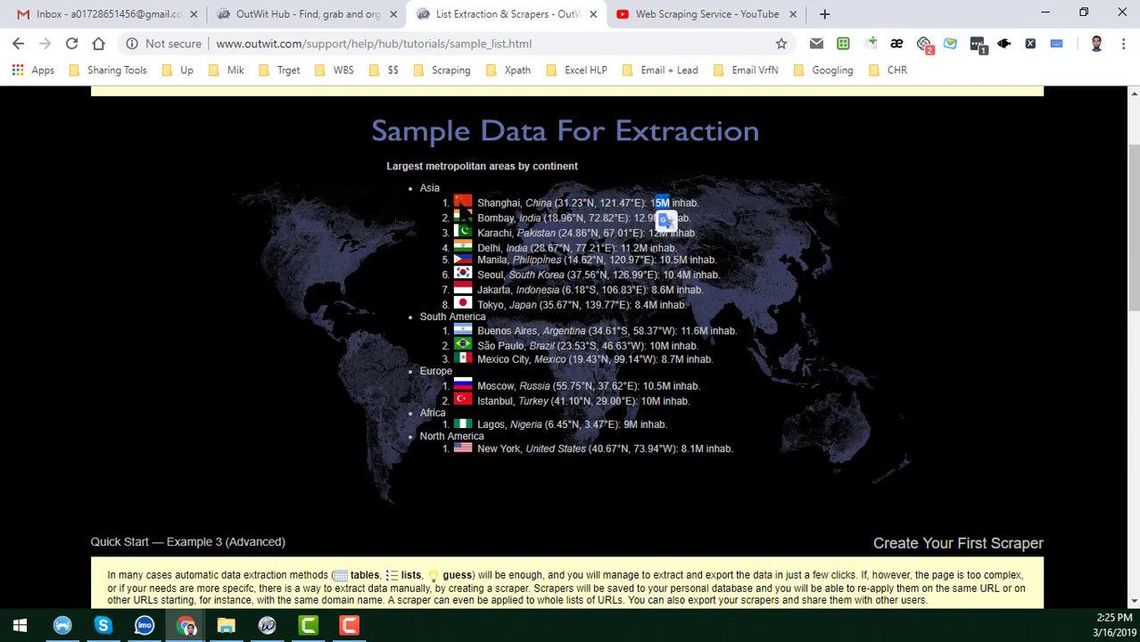
{"action": "left_click_drag", "start_coordinate": [424, 188], "coordinate": [439, 189]}
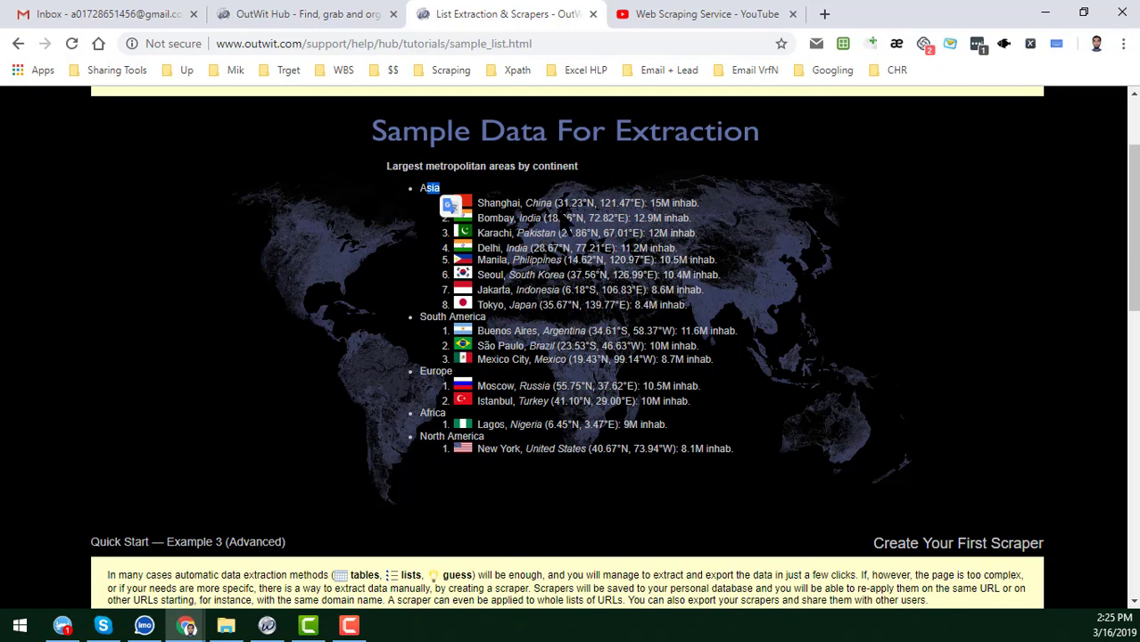
{"action": "left_click", "coordinate": [566, 227]}
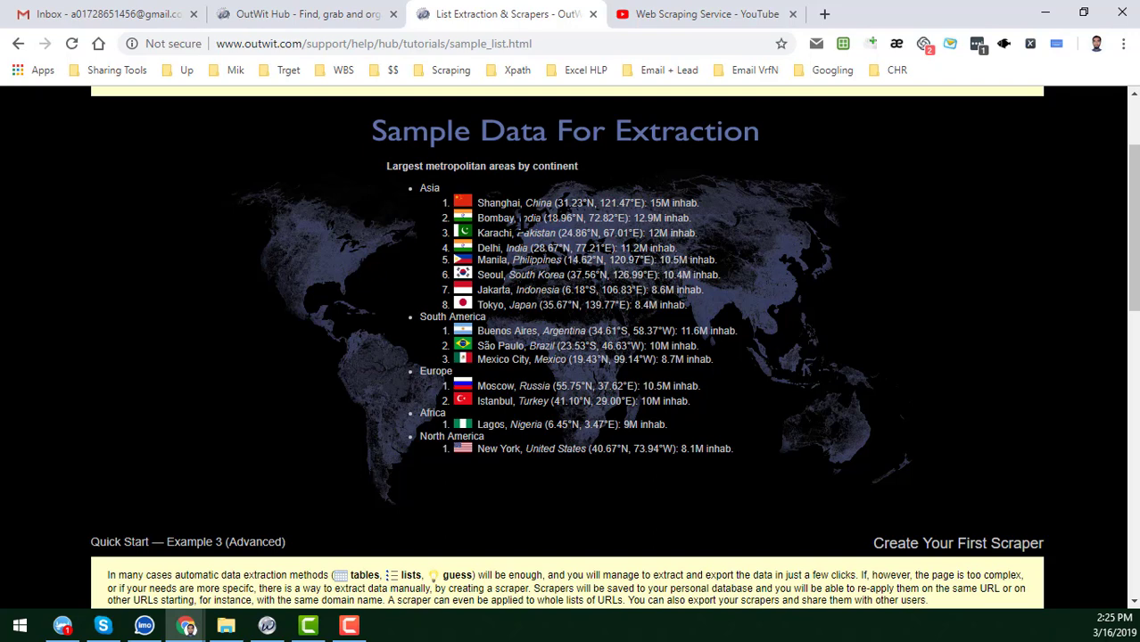
Copy the web address of the List Extraction & Scrapers sample page from Chrome
{"action": "left_click", "coordinate": [277, 628]}
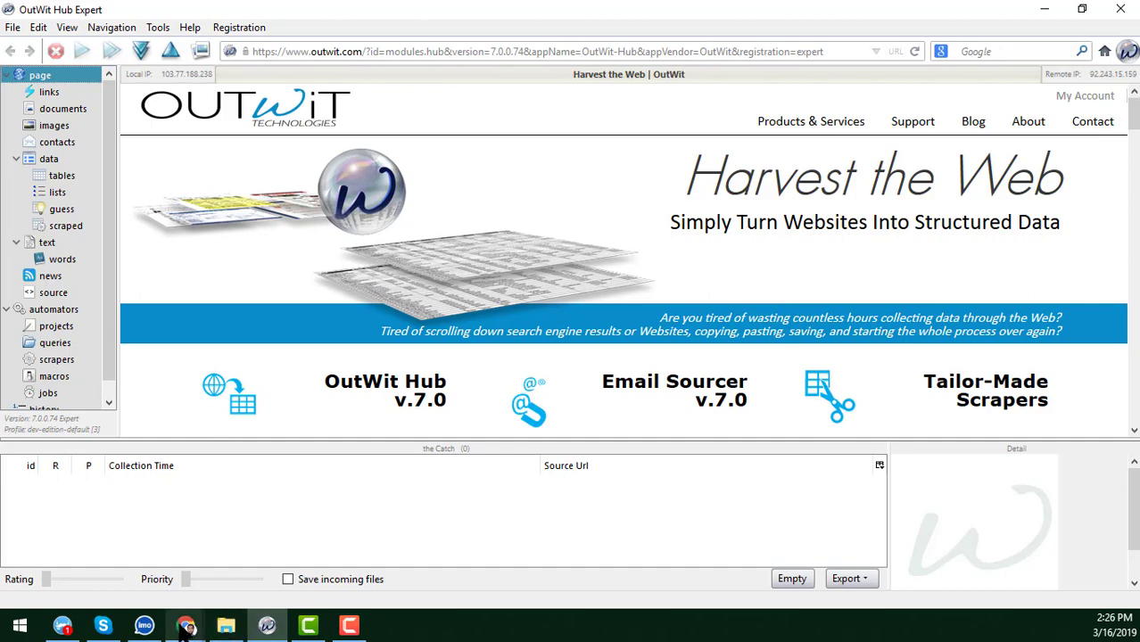
{"action": "mouse_move", "coordinate": [186, 625]}
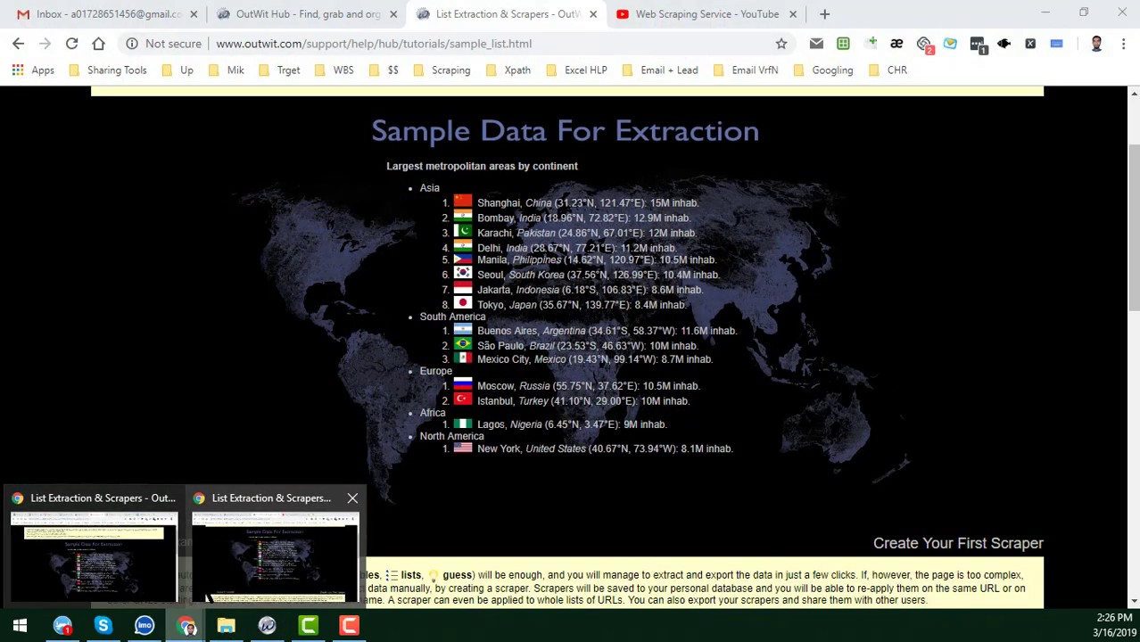
{"action": "left_click", "coordinate": [274, 557]}
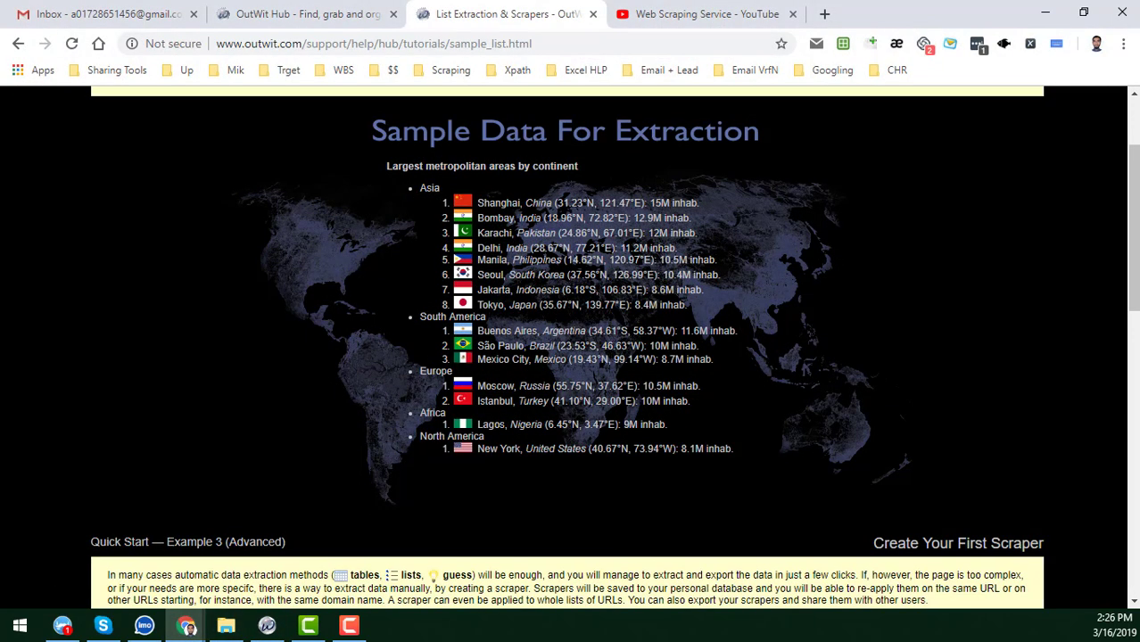
{"action": "left_click", "coordinate": [555, 43]}
{"action": "key", "text": "ctrl+c"}
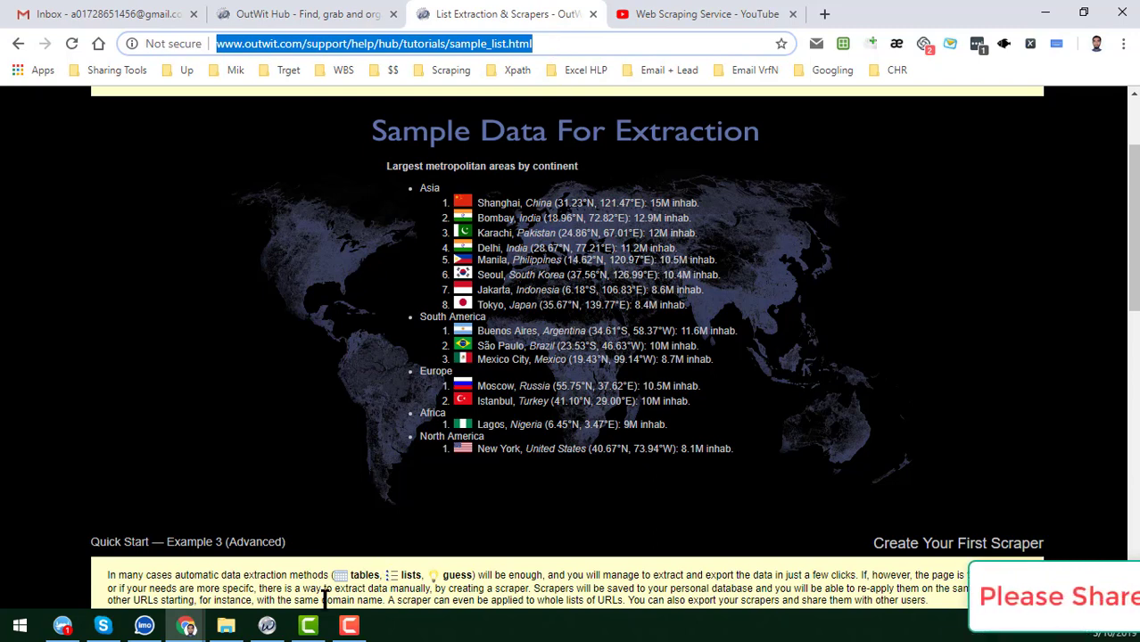
{"action": "left_click", "coordinate": [268, 557]}
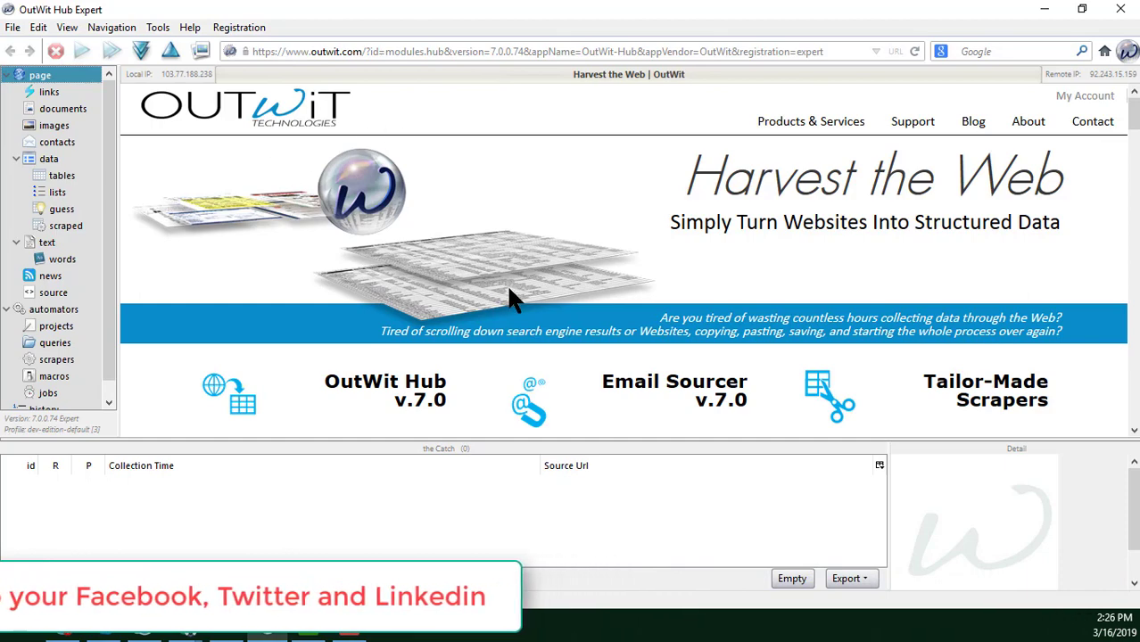
{"action": "scroll", "coordinate": [506, 284], "scroll_direction": "down", "scroll_amount": 5}
{"action": "scroll", "coordinate": [550, 326], "scroll_direction": "up", "scroll_amount": 5}
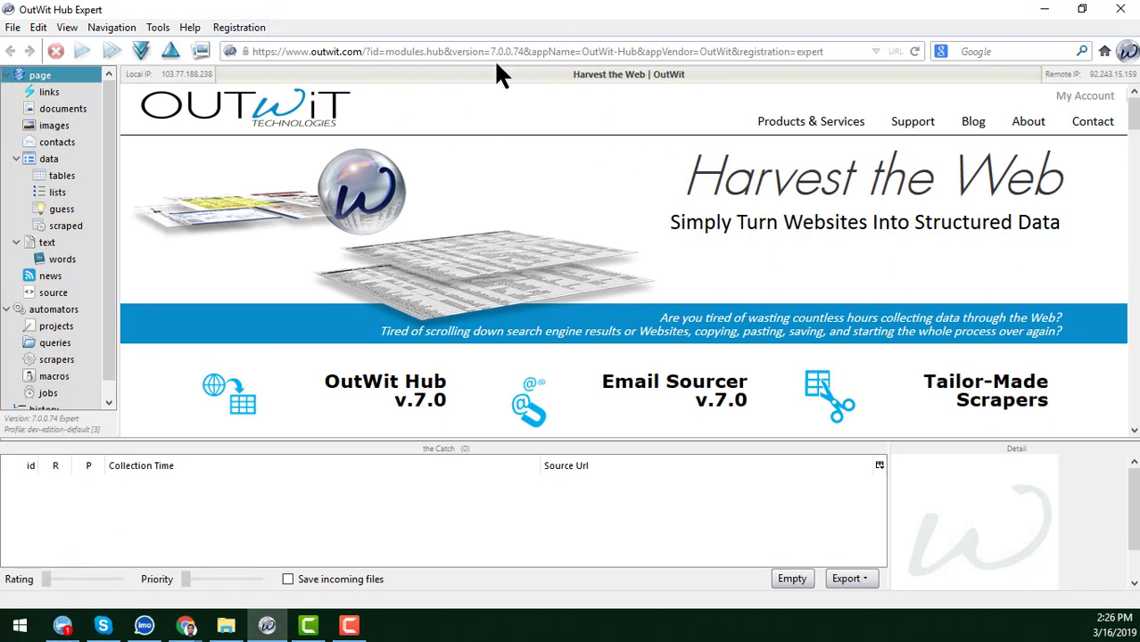
{"action": "left_click", "coordinate": [413, 51]}
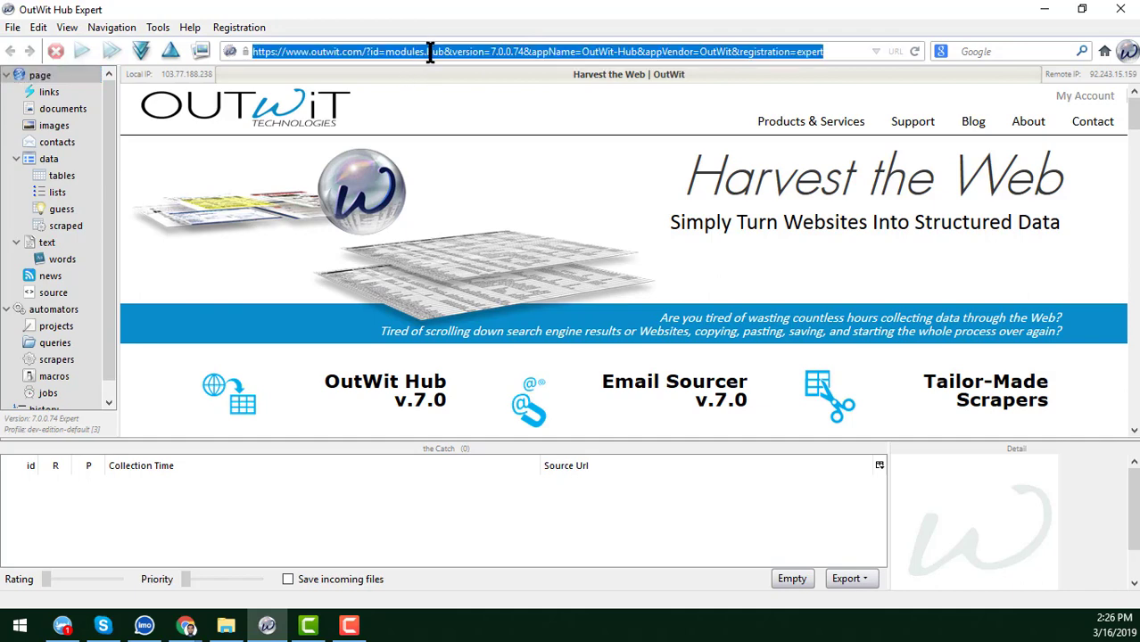
{"action": "key", "text": "ctrl+v"}
{"action": "key", "text": "Return"}
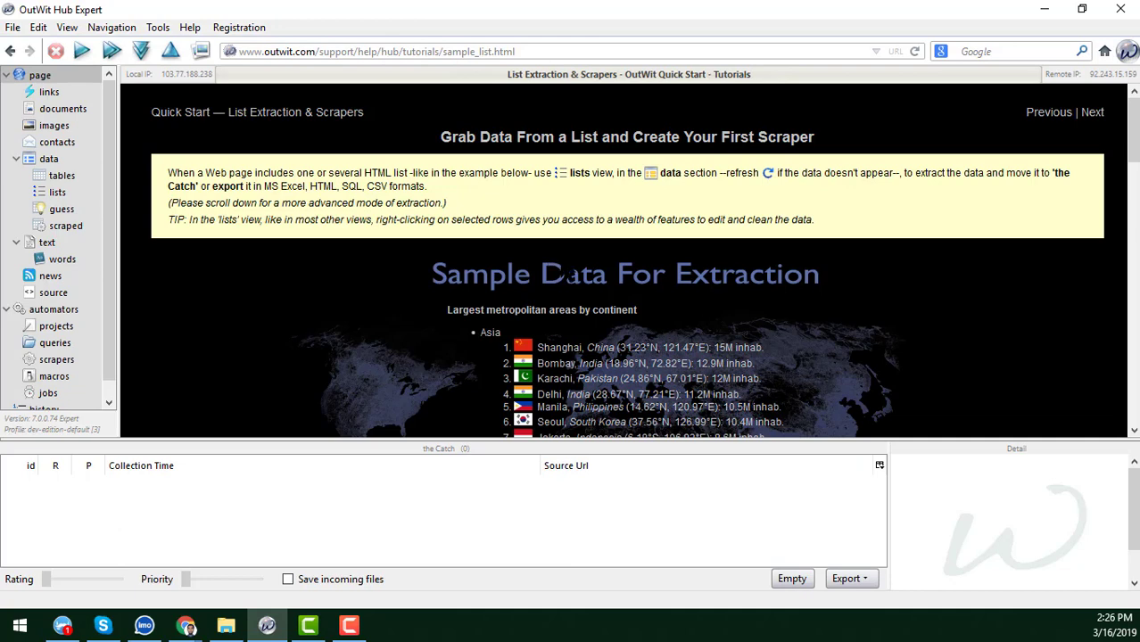
Collapse the Detail and Catch areas so the loaded page fills the workspace
{"action": "scroll", "coordinate": [568, 274], "scroll_direction": "down", "scroll_amount": 5}
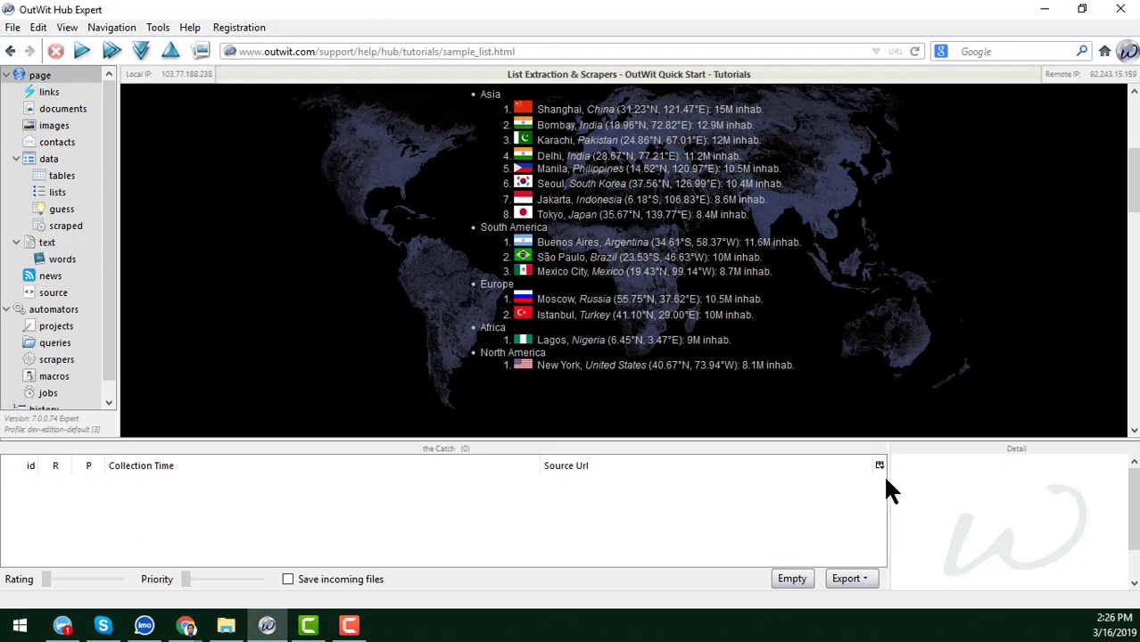
{"action": "left_click_drag", "start_coordinate": [890, 479], "coordinate": [1133, 526]}
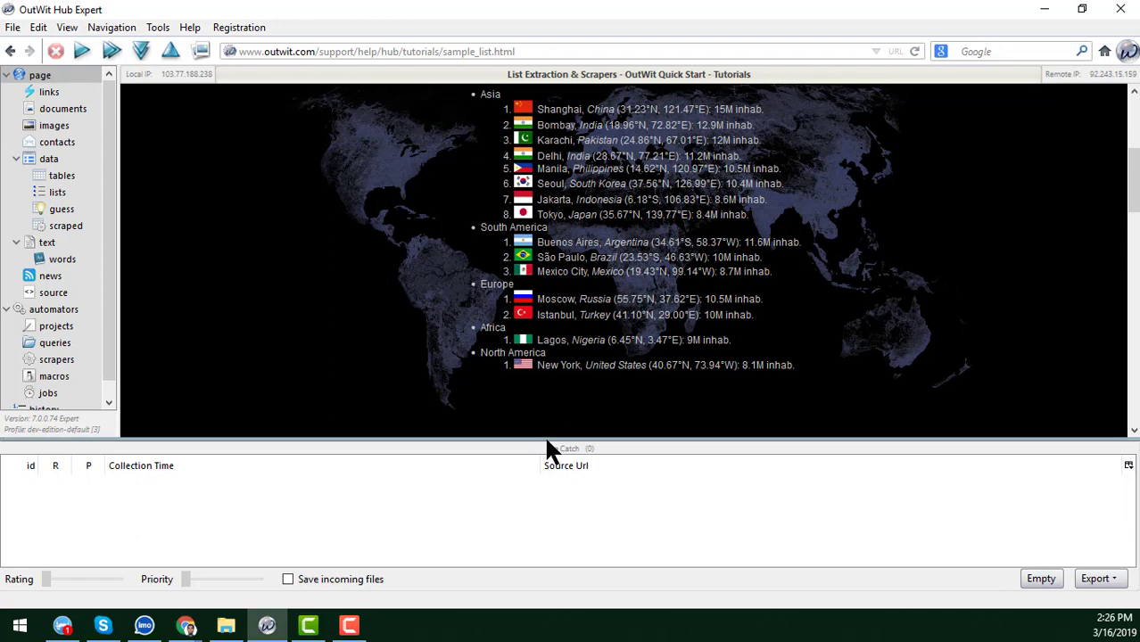
{"action": "left_click_drag", "start_coordinate": [544, 438], "coordinate": [552, 547]}
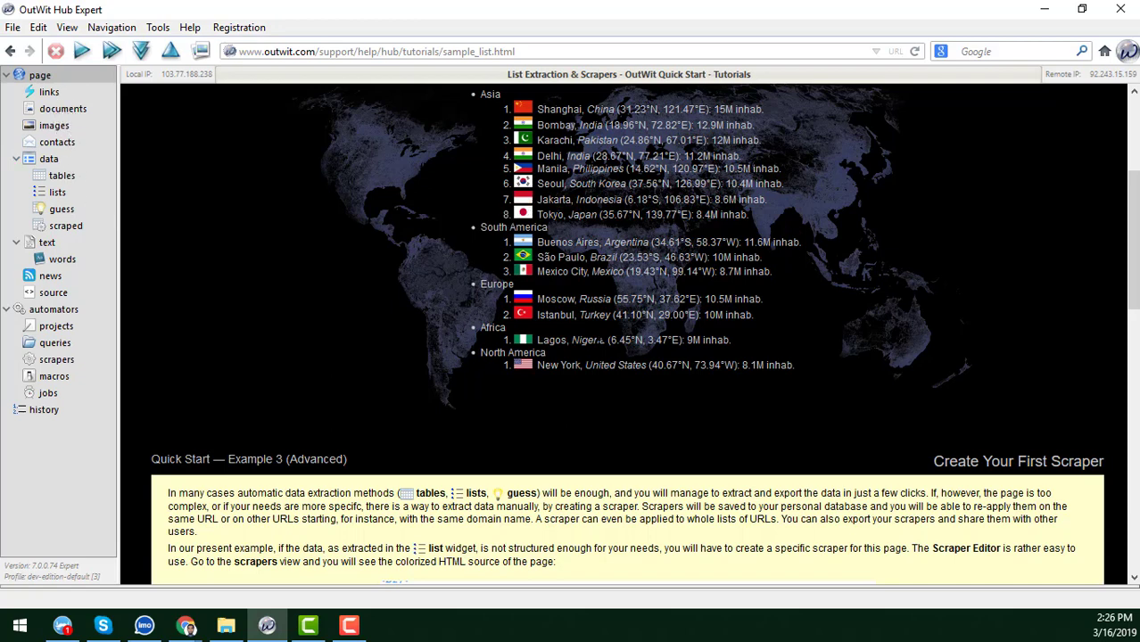
Create a new scraper named outwit.com Scraper
{"action": "left_click", "coordinate": [54, 360]}
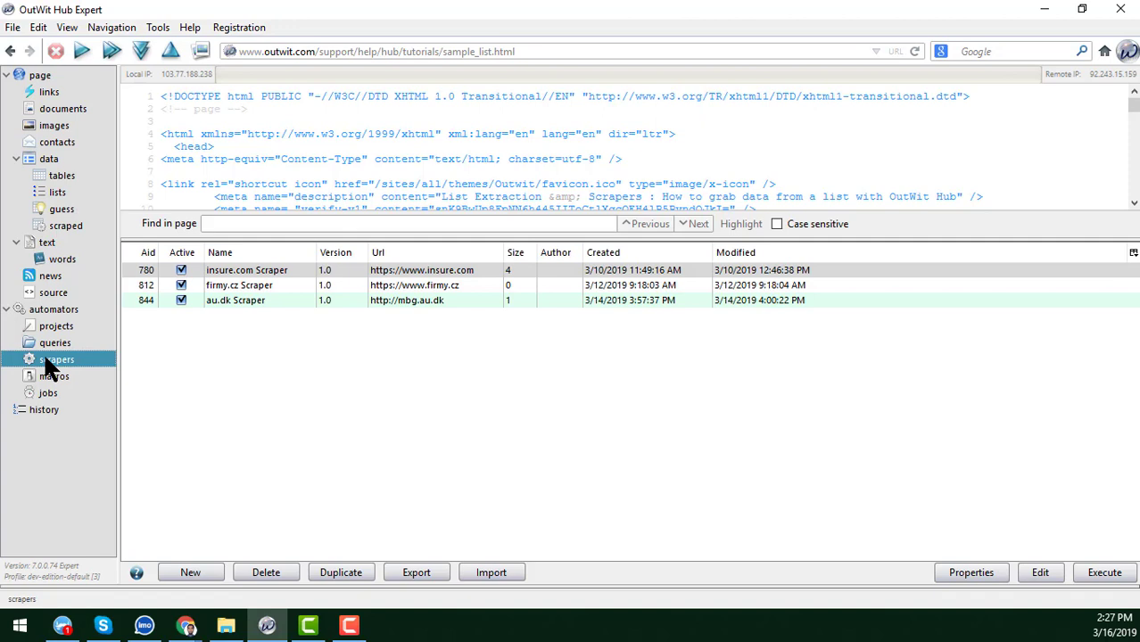
{"action": "left_click", "coordinate": [189, 571]}
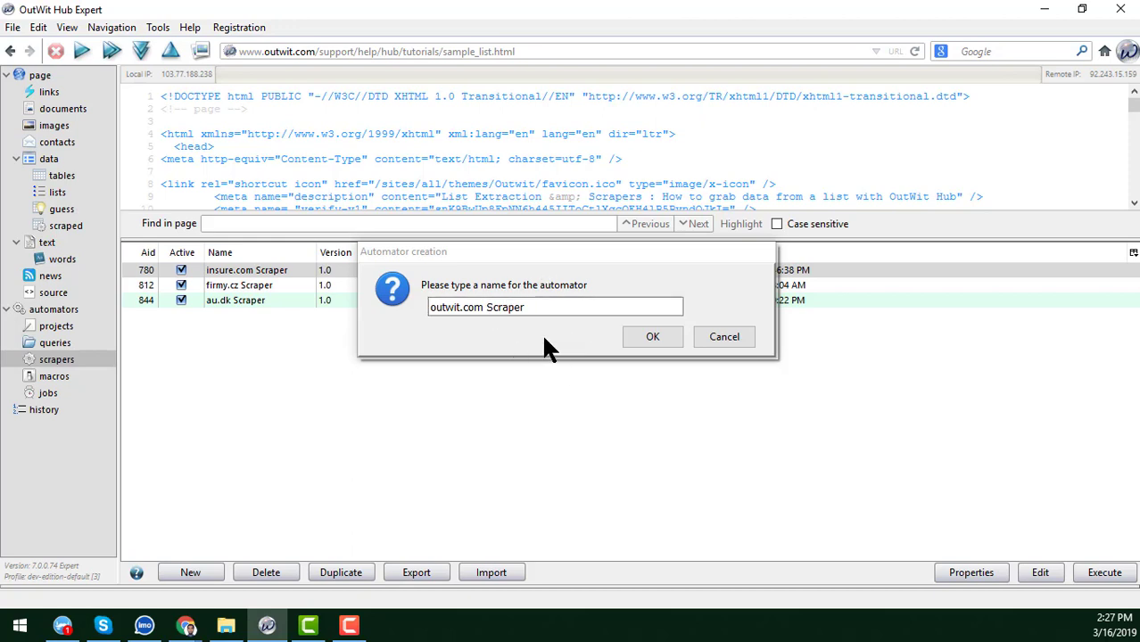
{"action": "left_click", "coordinate": [658, 337]}
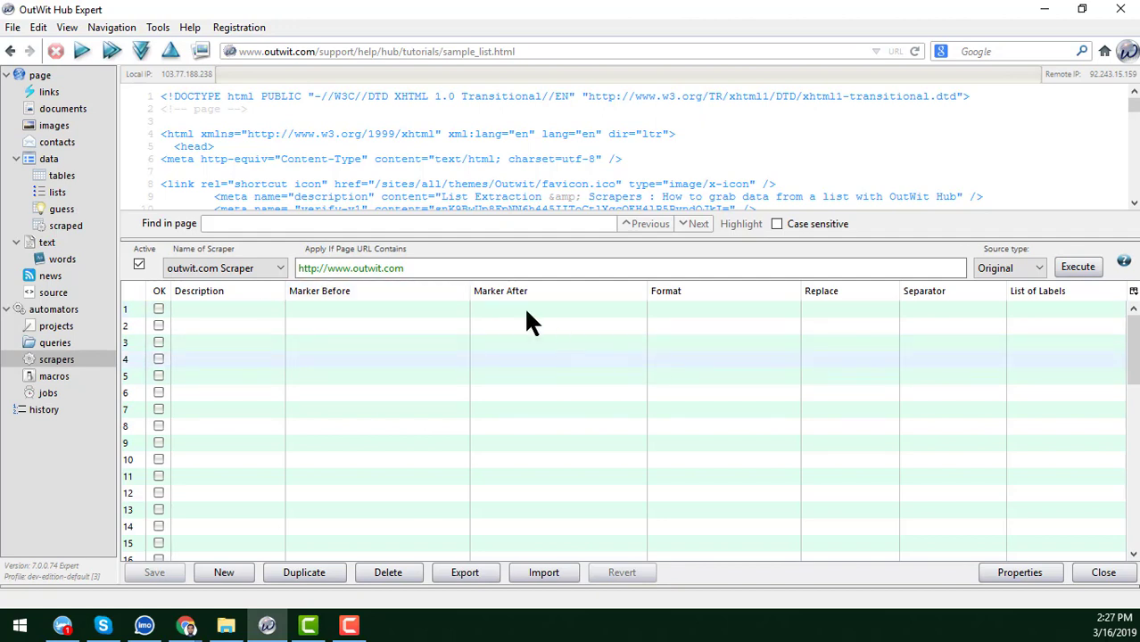
Locate the city name Shanghai from the sample page's Asia list in the page's HTML source
{"action": "left_click", "coordinate": [40, 76]}
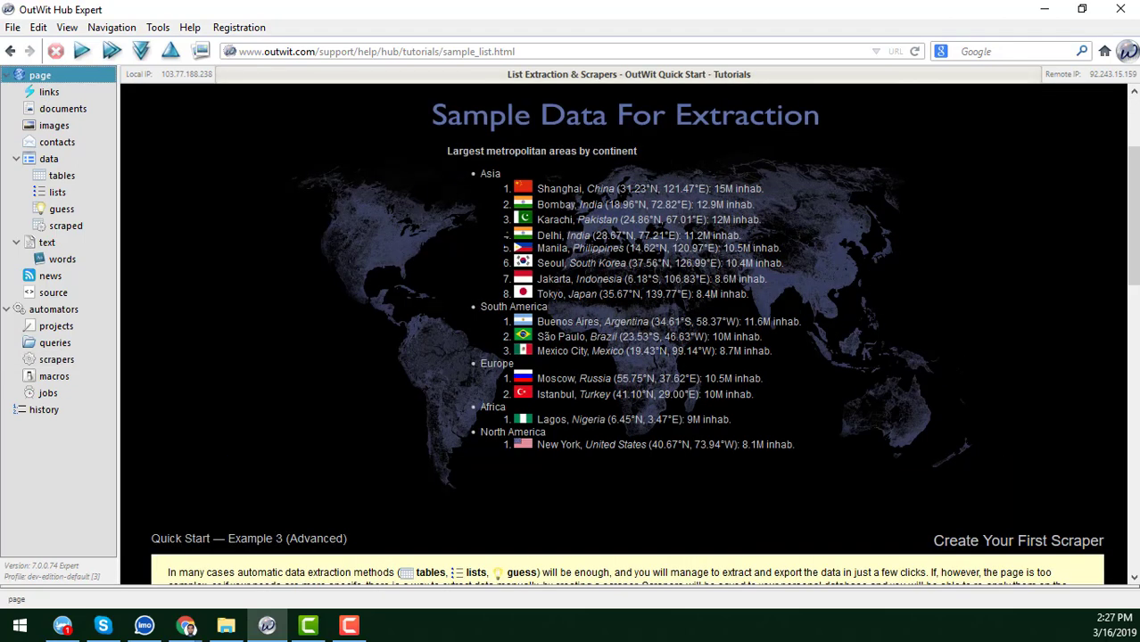
{"action": "double_click", "coordinate": [552, 188]}
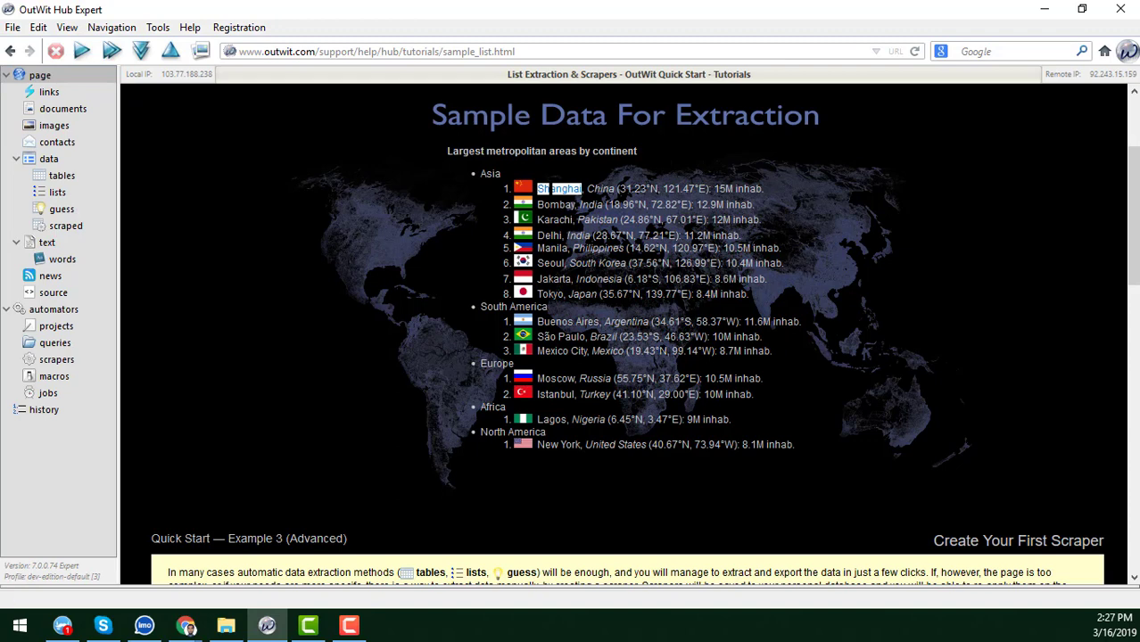
{"action": "right_click", "coordinate": [550, 190]}
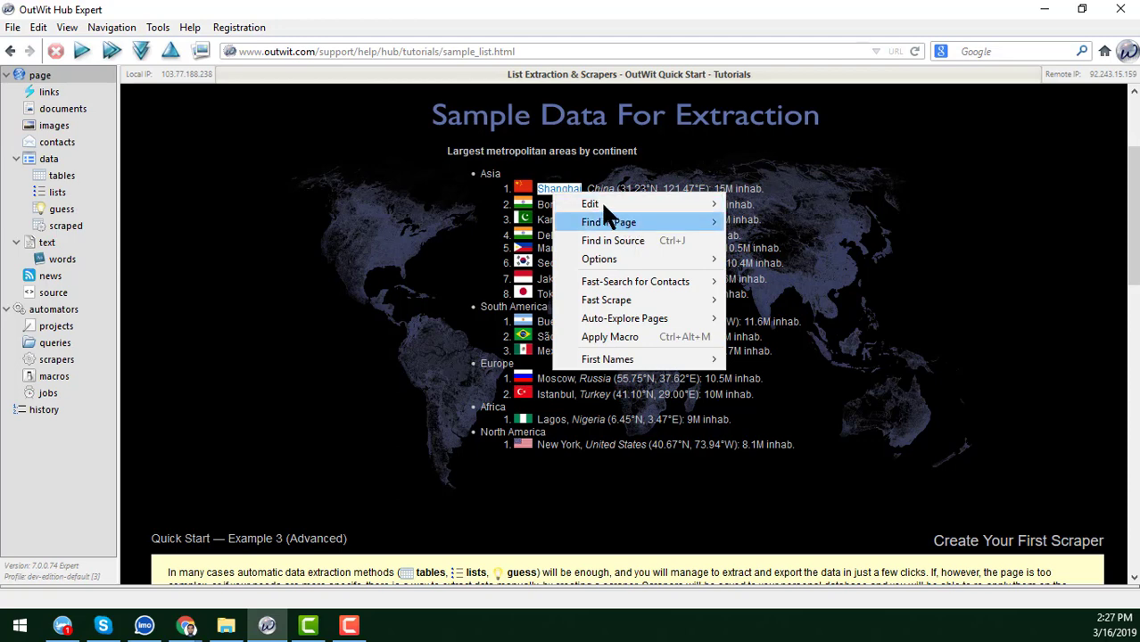
{"action": "mouse_move", "coordinate": [602, 203]}
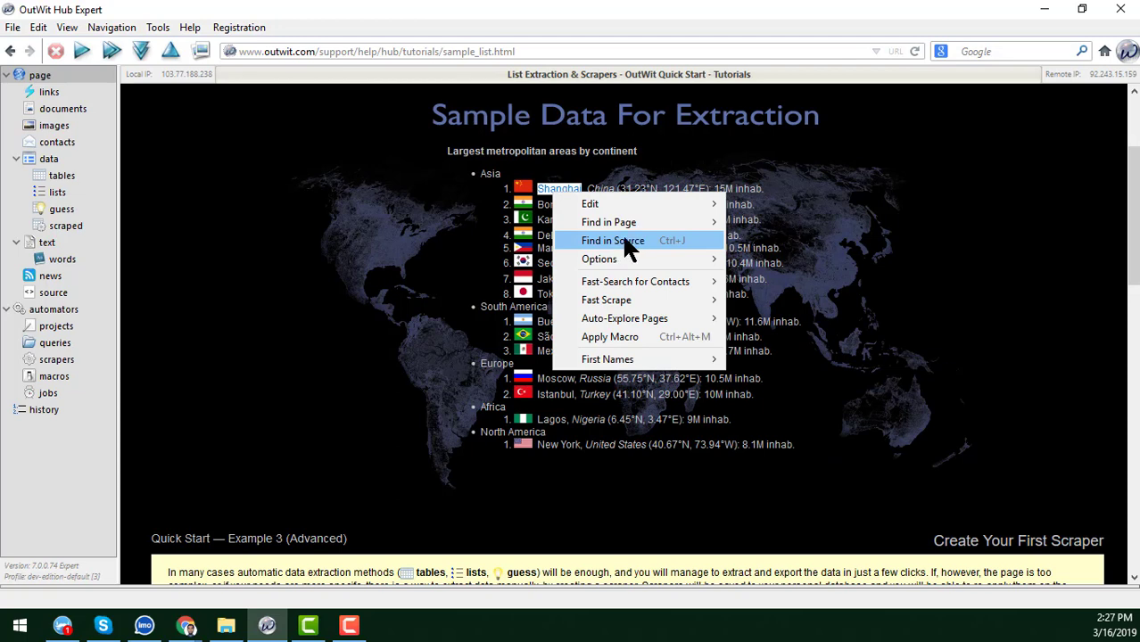
{"action": "left_click", "coordinate": [623, 240]}
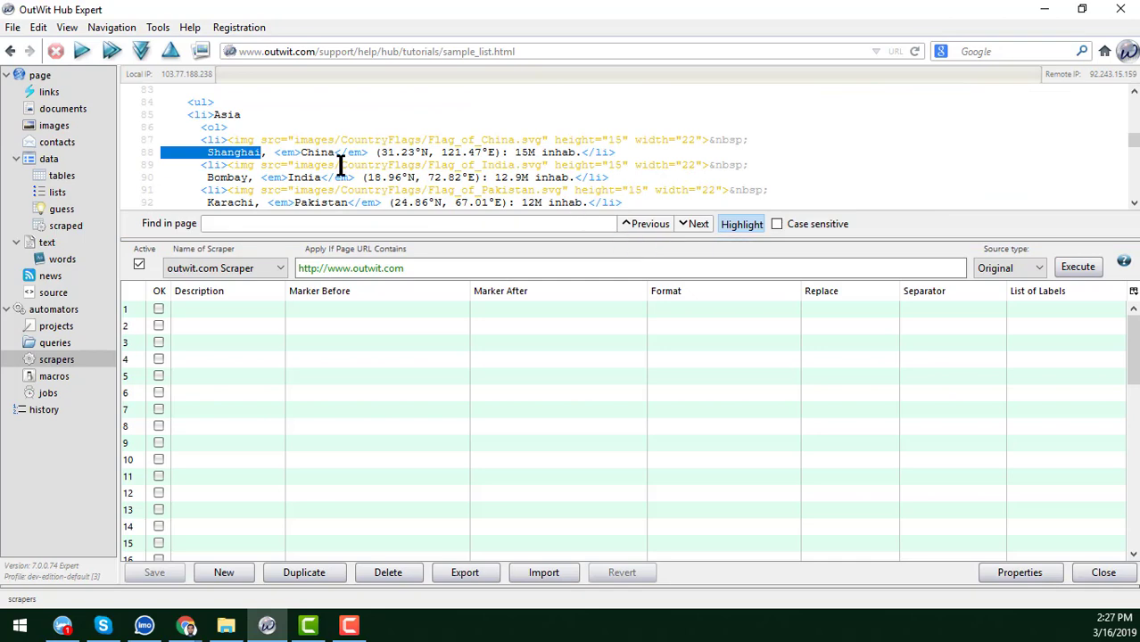
Copy the city name Shanghai from the Asia list on the loaded sample page
{"action": "left_click", "coordinate": [49, 74]}
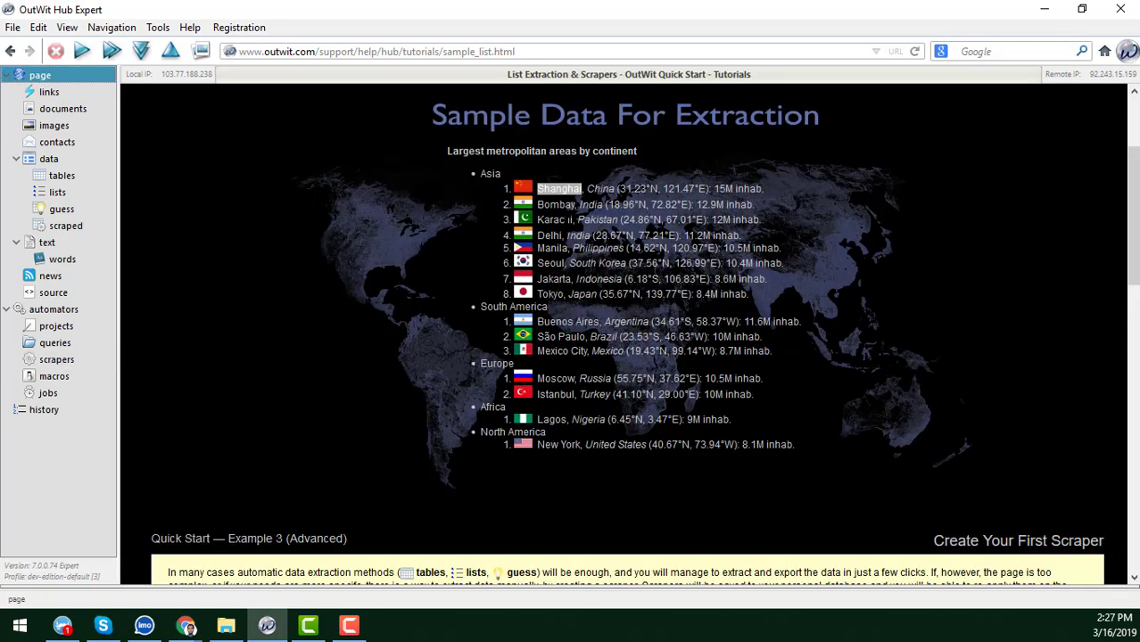
{"action": "left_click", "coordinate": [588, 189]}
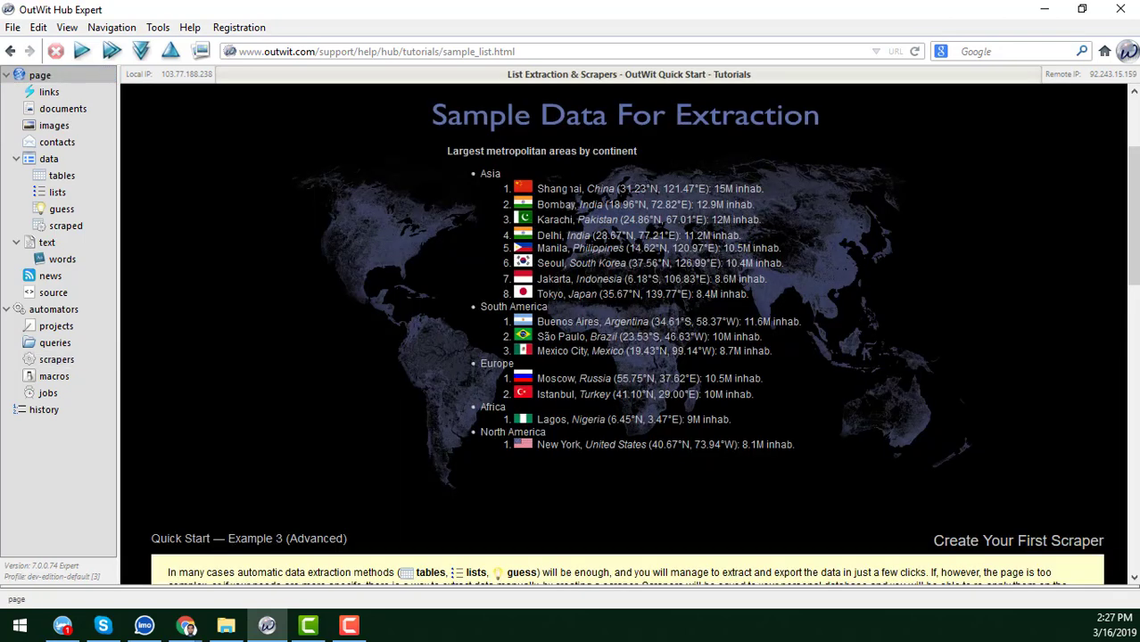
{"action": "double_click", "coordinate": [558, 189]}
{"action": "right_click", "coordinate": [562, 191]}
{"action": "mouse_move", "coordinate": [606, 203]}
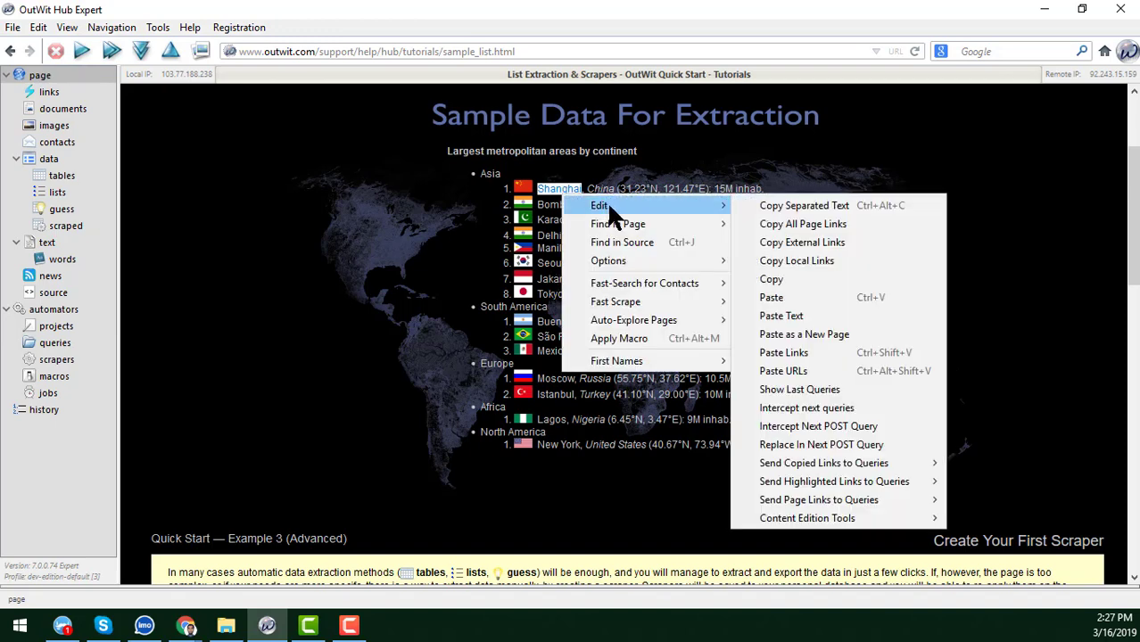
{"action": "left_click", "coordinate": [782, 279]}
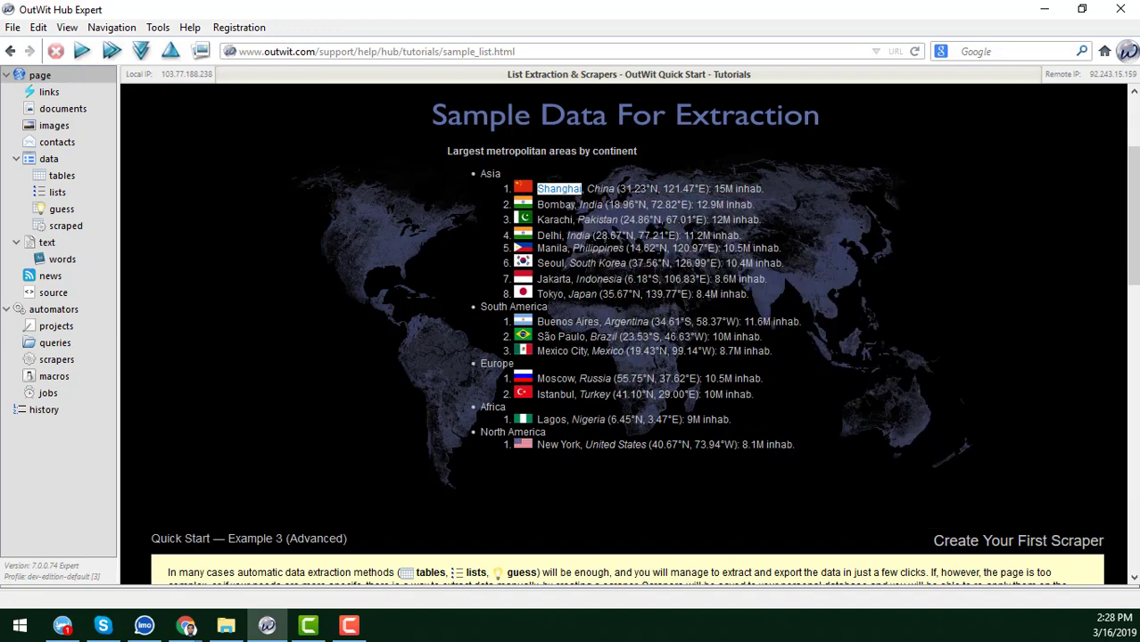
Find Shanghai in the scraper editor's page source and turn off the match highlighting
{"action": "left_click", "coordinate": [57, 359]}
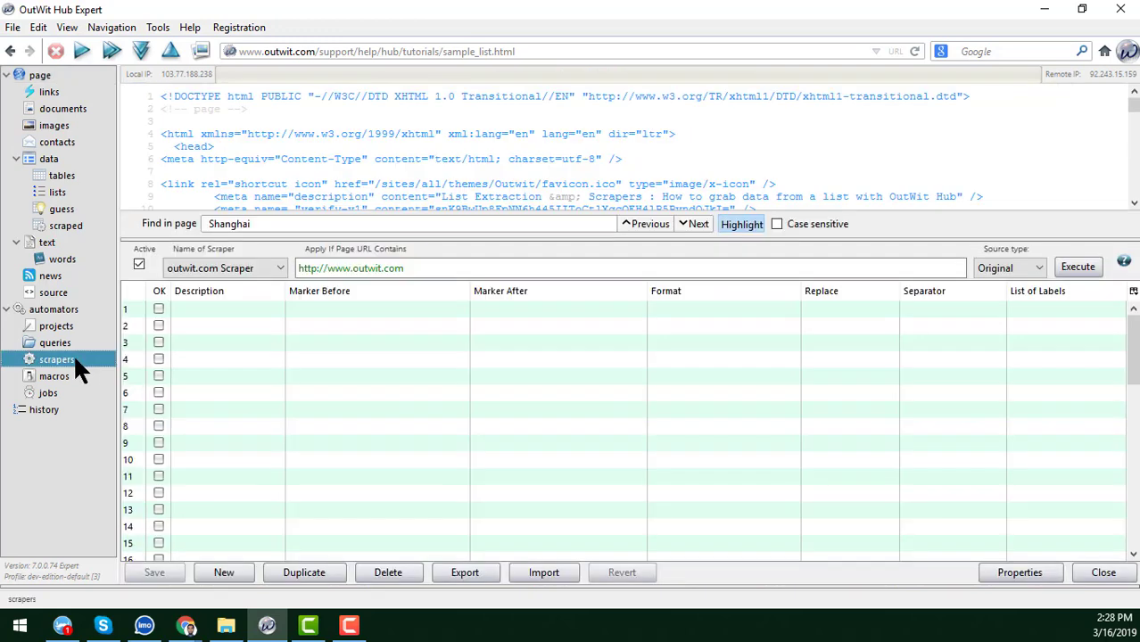
{"action": "left_click", "coordinate": [325, 226]}
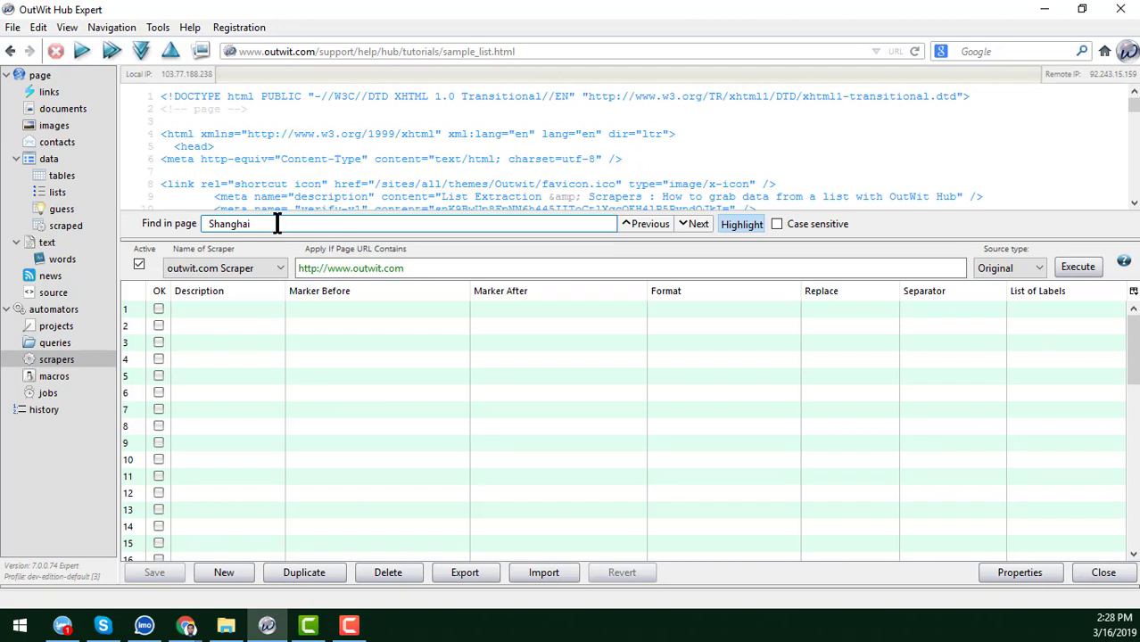
{"action": "double_click", "coordinate": [277, 224]}
{"action": "key", "text": "Return"}
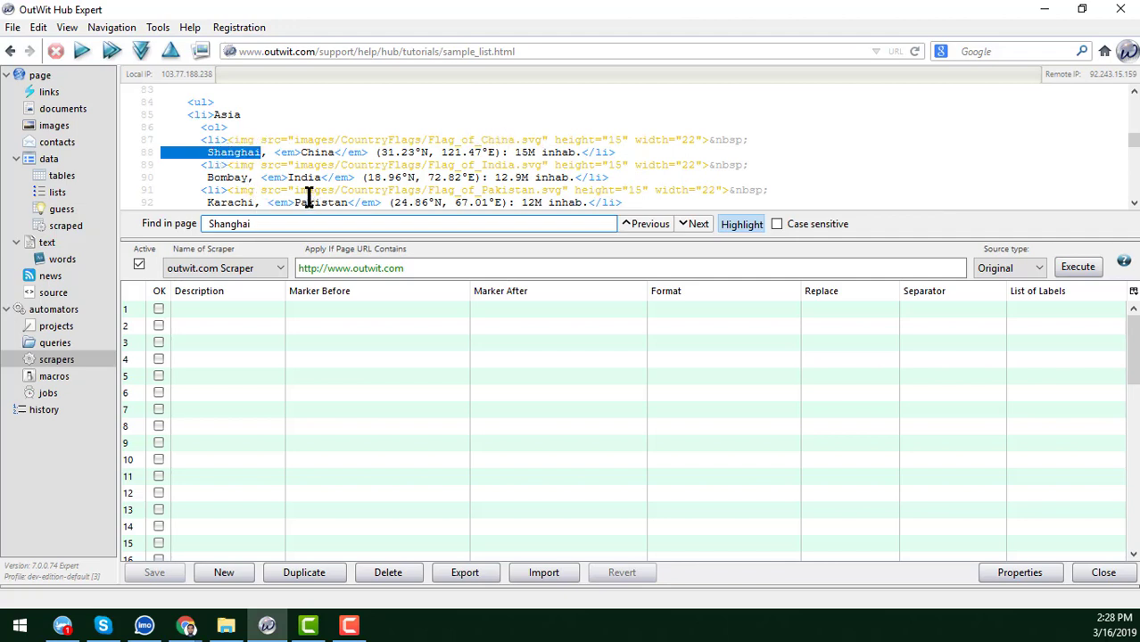
{"action": "left_click", "coordinate": [239, 150]}
{"action": "left_click_drag", "start_coordinate": [239, 150], "coordinate": [206, 157]}
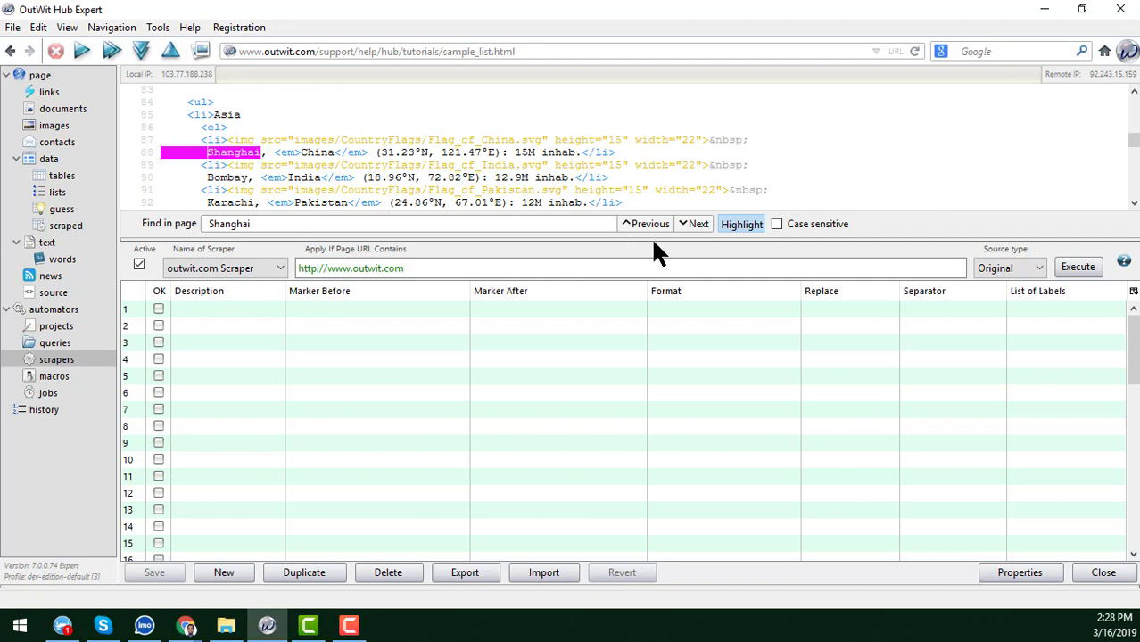
{"action": "left_click", "coordinate": [741, 225]}
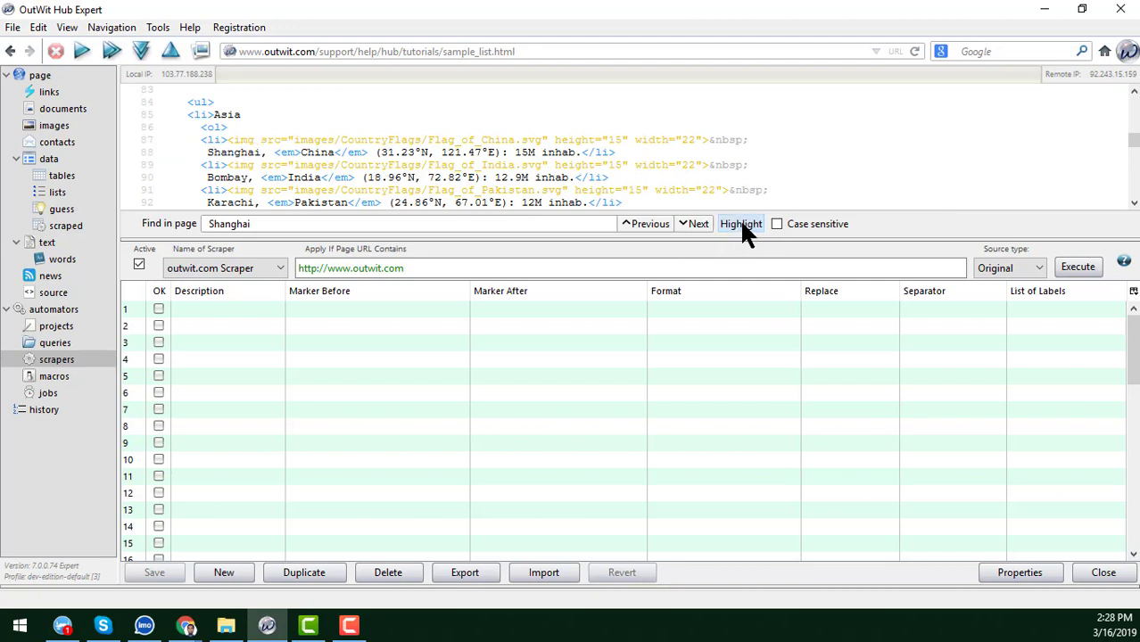
Set the first scraper row's Marker Before to the &nbsp; and line break that precede Shanghai in the source
{"action": "left_click", "coordinate": [207, 153]}
{"action": "key", "text": "shift+Left"}
{"action": "key", "text": "shift+Left"}
{"action": "key", "text": "shift+Left"}
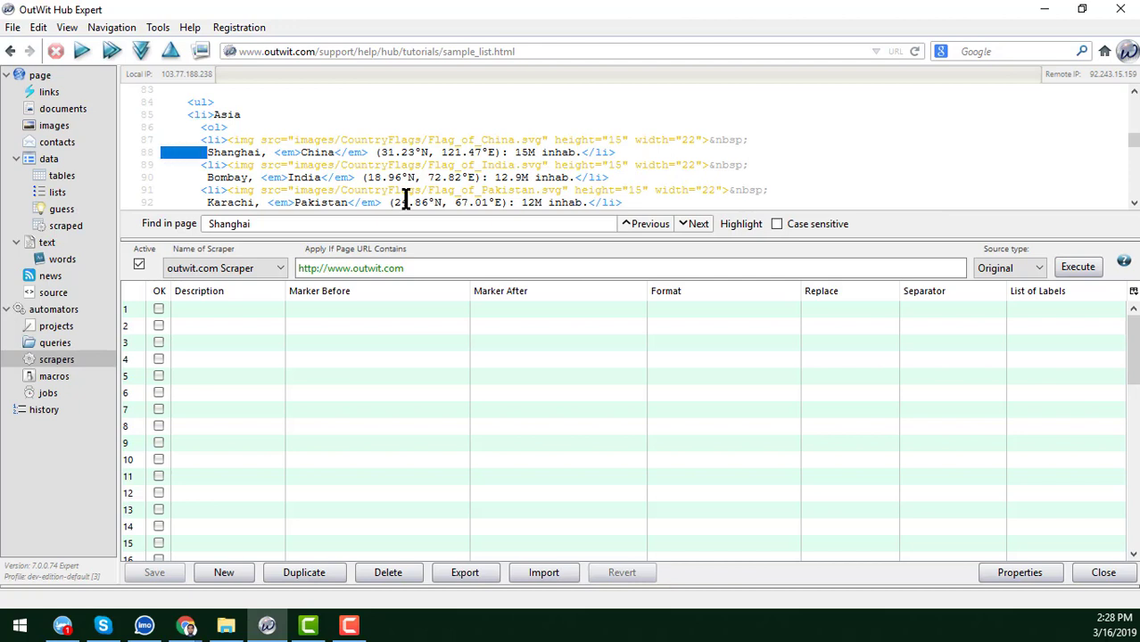
{"action": "key", "text": "shift+Left"}
{"action": "key", "text": "shift+Left"}
{"action": "key", "text": "shift+Left"}
{"action": "mouse_move", "coordinate": [721, 142]}
{"action": "left_mouse_down"}
{"action": "mouse_move", "coordinate": [365, 303]}
{"action": "mouse_move", "coordinate": [363, 325]}
{"action": "mouse_move", "coordinate": [369, 307]}
{"action": "left_mouse_up"}
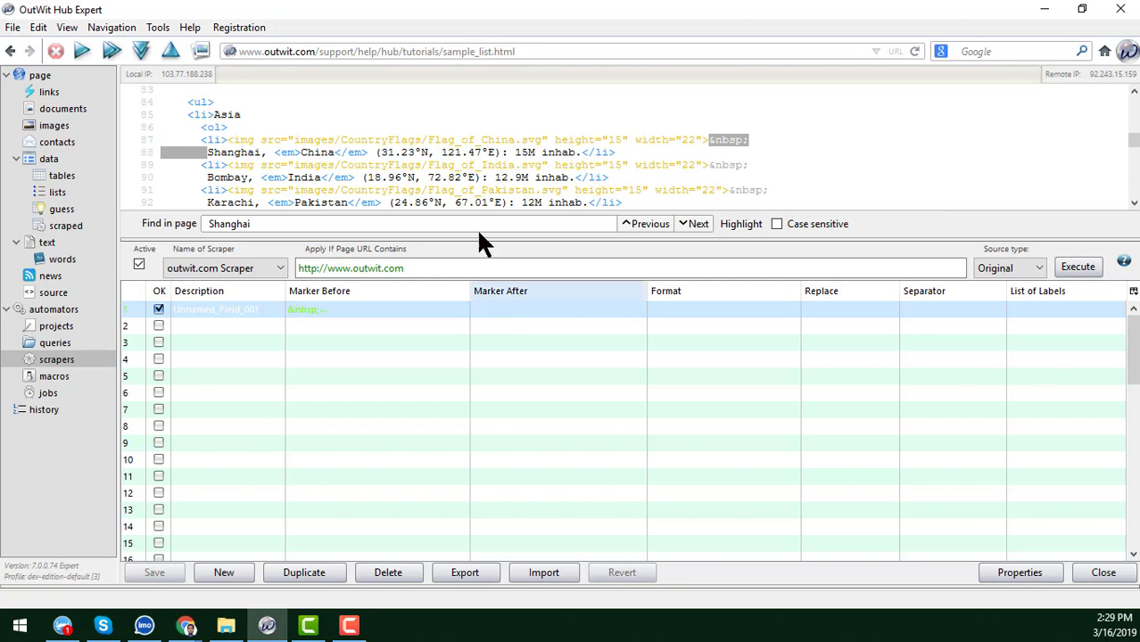
Set the first row's Marker After to the opening parenthesis "(" that follows China in the source
{"action": "left_click", "coordinate": [375, 153]}
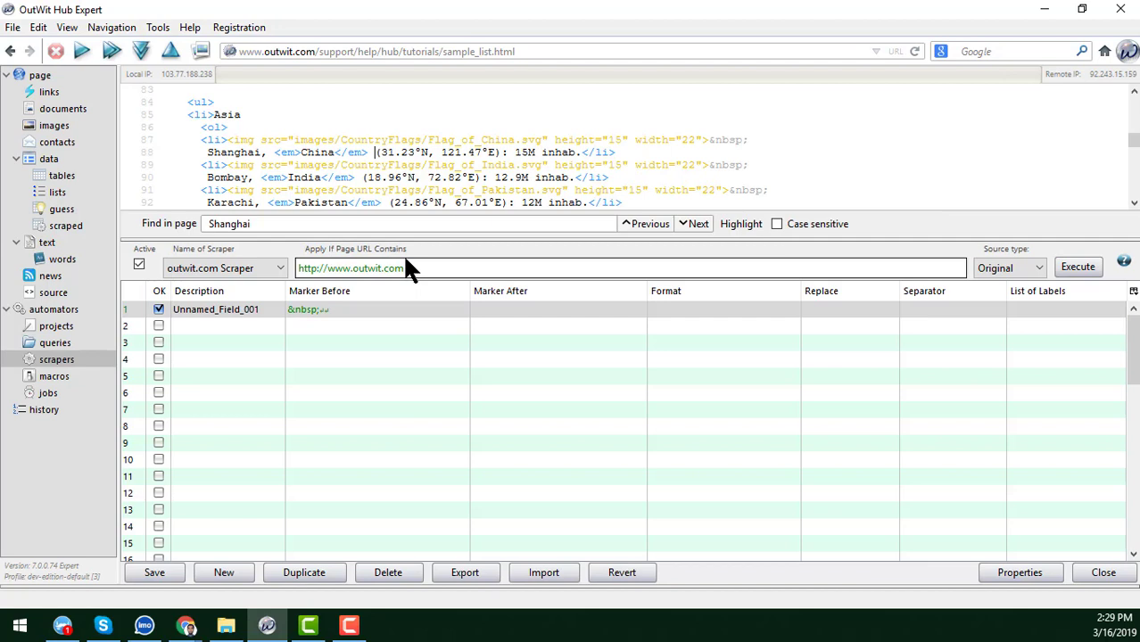
{"action": "key", "text": "shift+Right"}
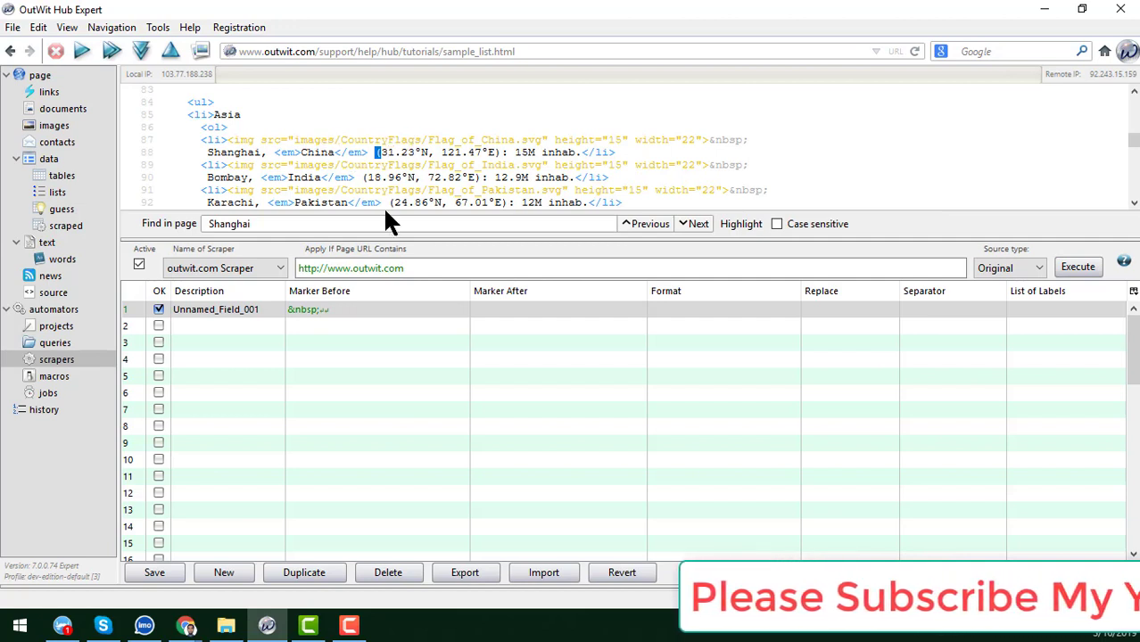
{"action": "left_click", "coordinate": [509, 309]}
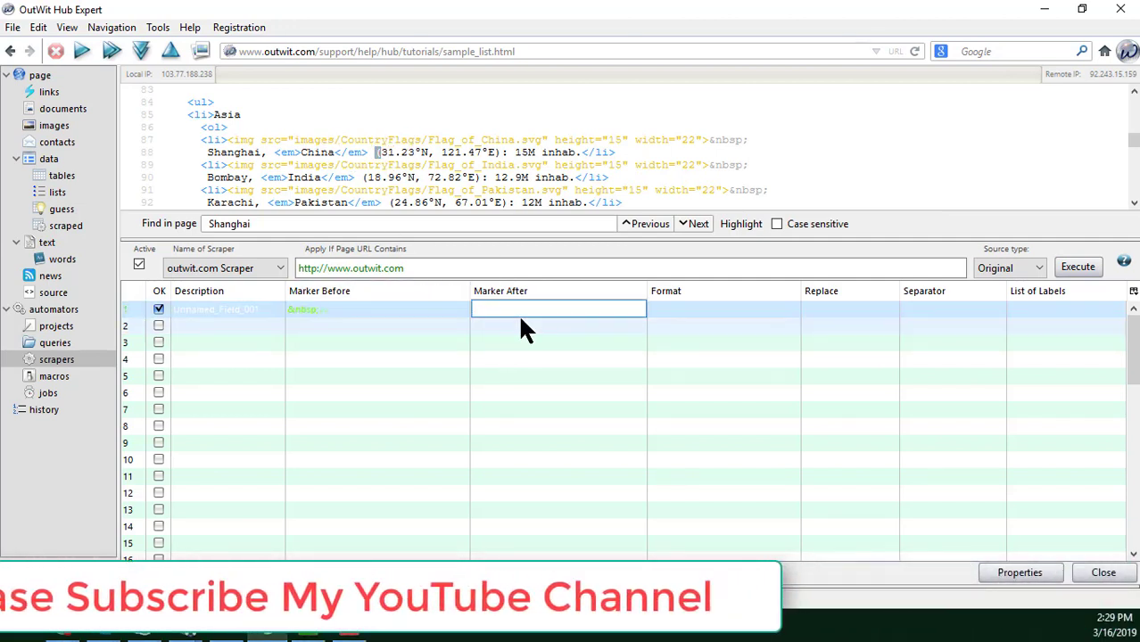
{"action": "key", "text": "Return"}
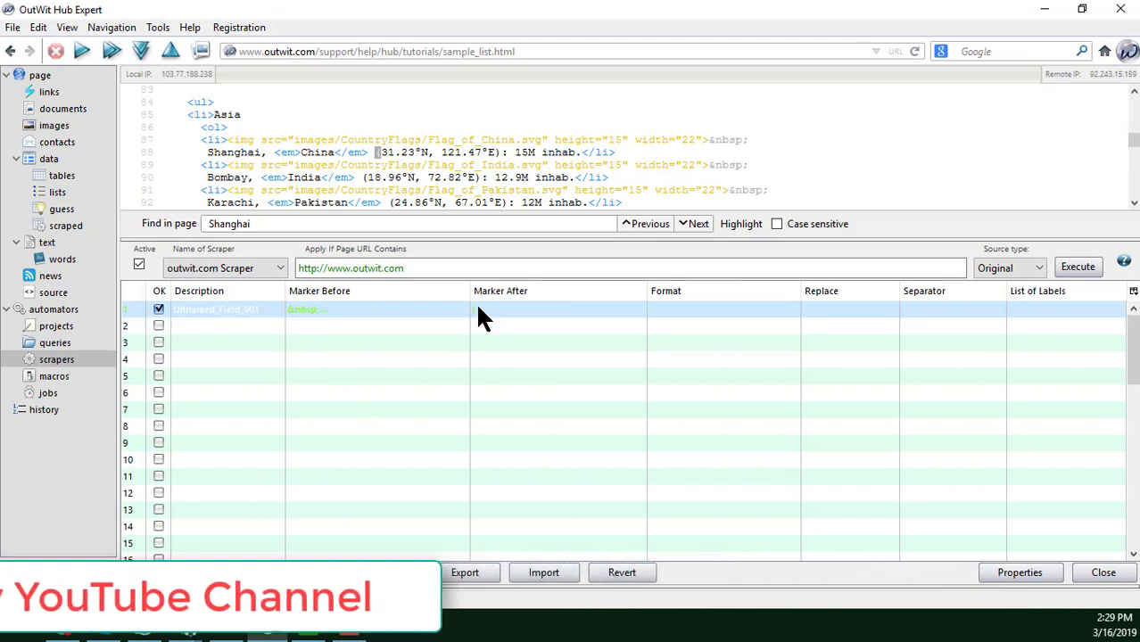
Name the first scraper field City and save the scraper
{"action": "double_click", "coordinate": [234, 307]}
{"action": "type", "text": "C"}
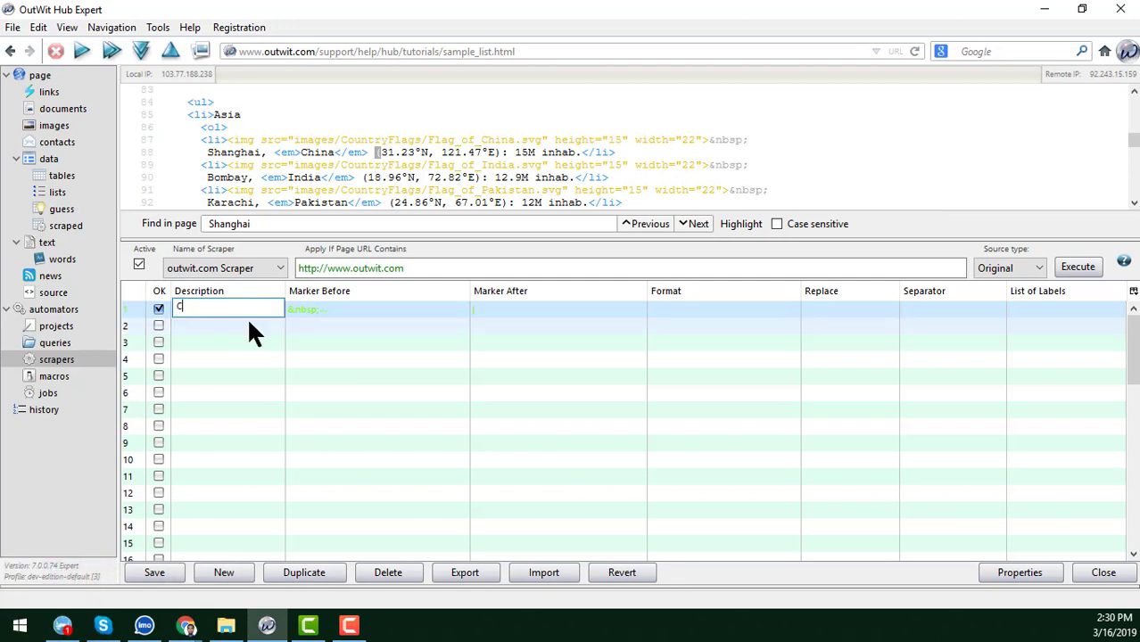
{"action": "type", "text": "ity"}
{"action": "left_click", "coordinate": [497, 311]}
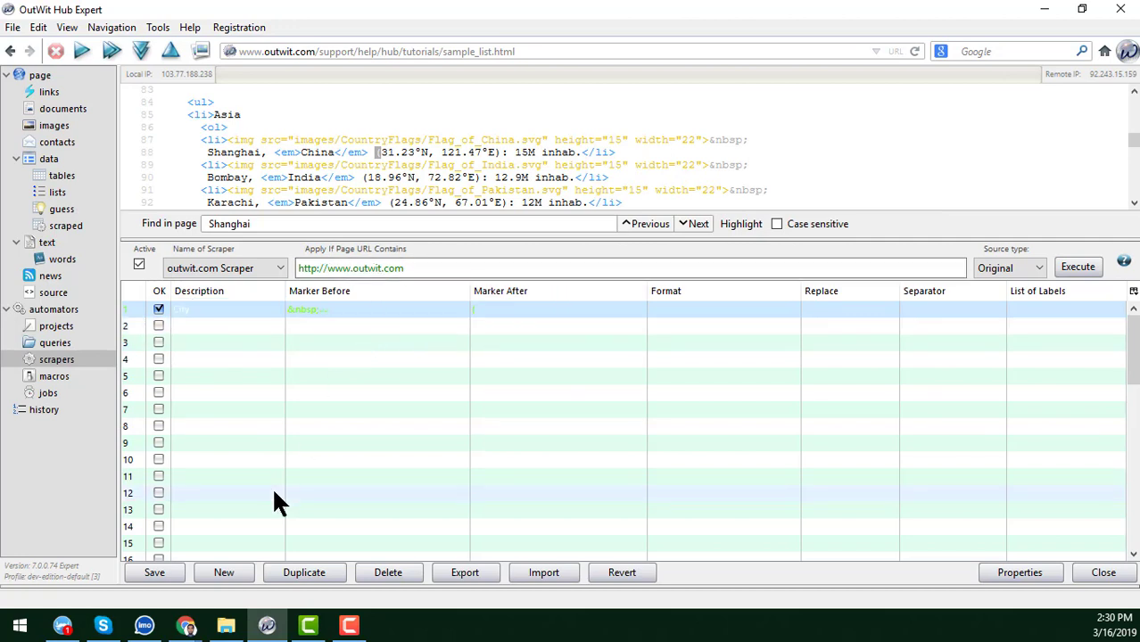
{"action": "left_click", "coordinate": [155, 575]}
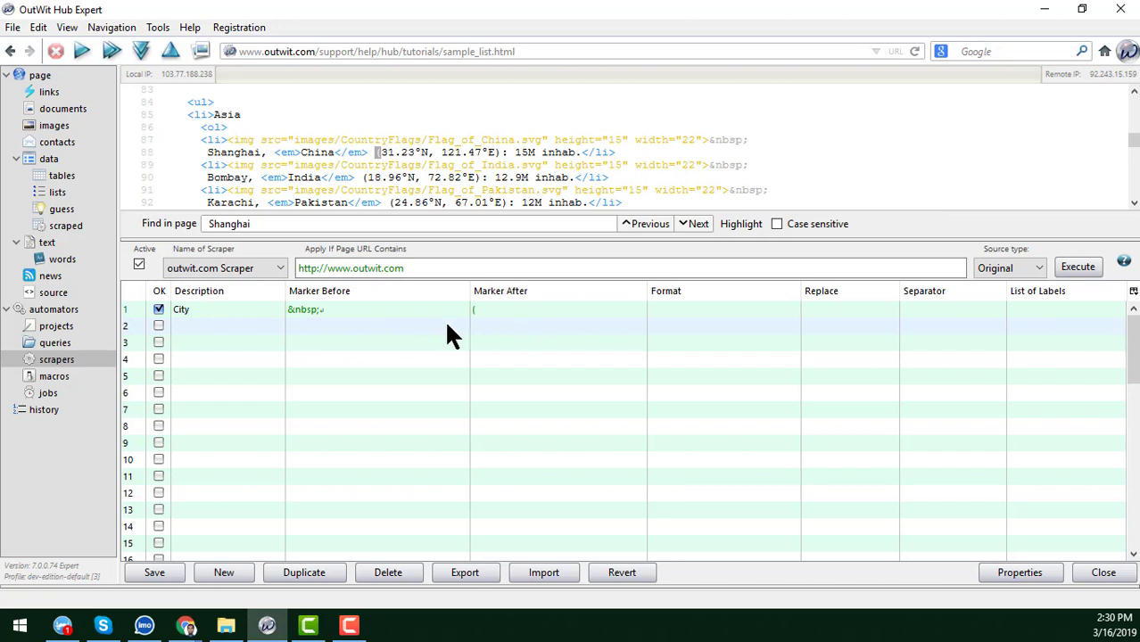
Execute the scraper and compare the scraped City column with the list on the sample page in Chrome
{"action": "left_click", "coordinate": [1079, 266]}
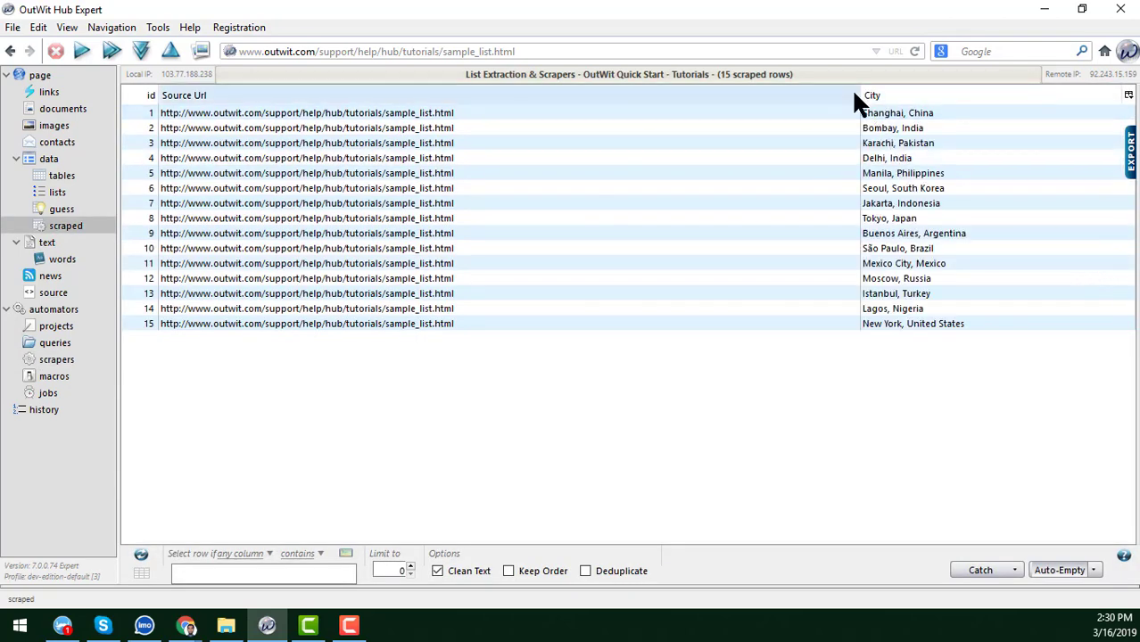
{"action": "left_click_drag", "start_coordinate": [858, 98], "coordinate": [526, 193]}
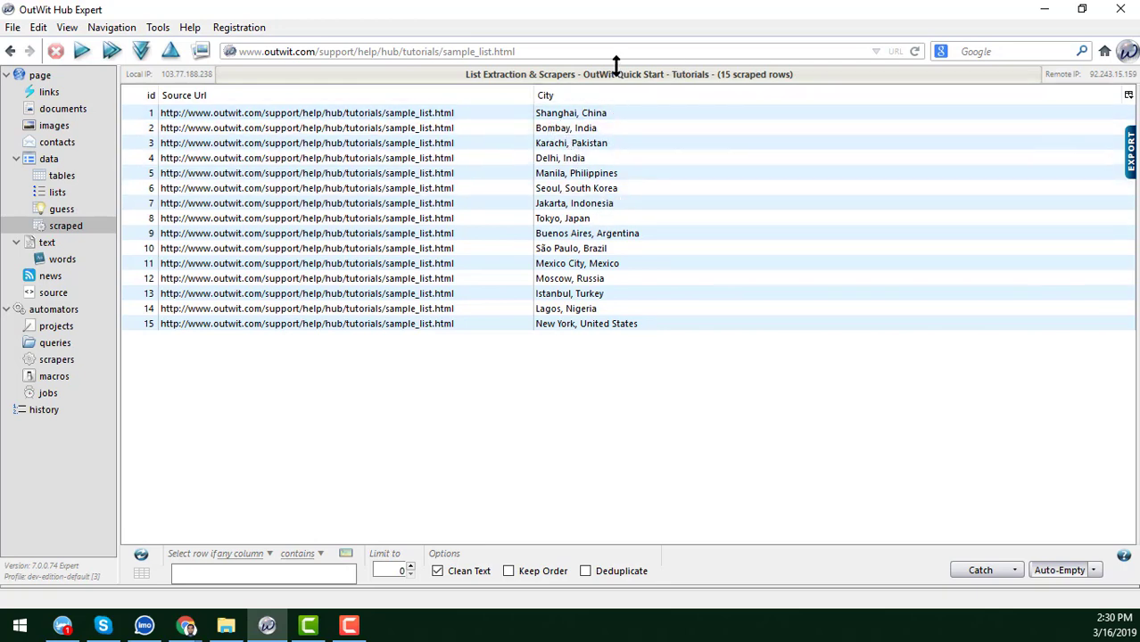
{"action": "left_click", "coordinate": [1044, 9]}
{"action": "left_click", "coordinate": [481, 204]}
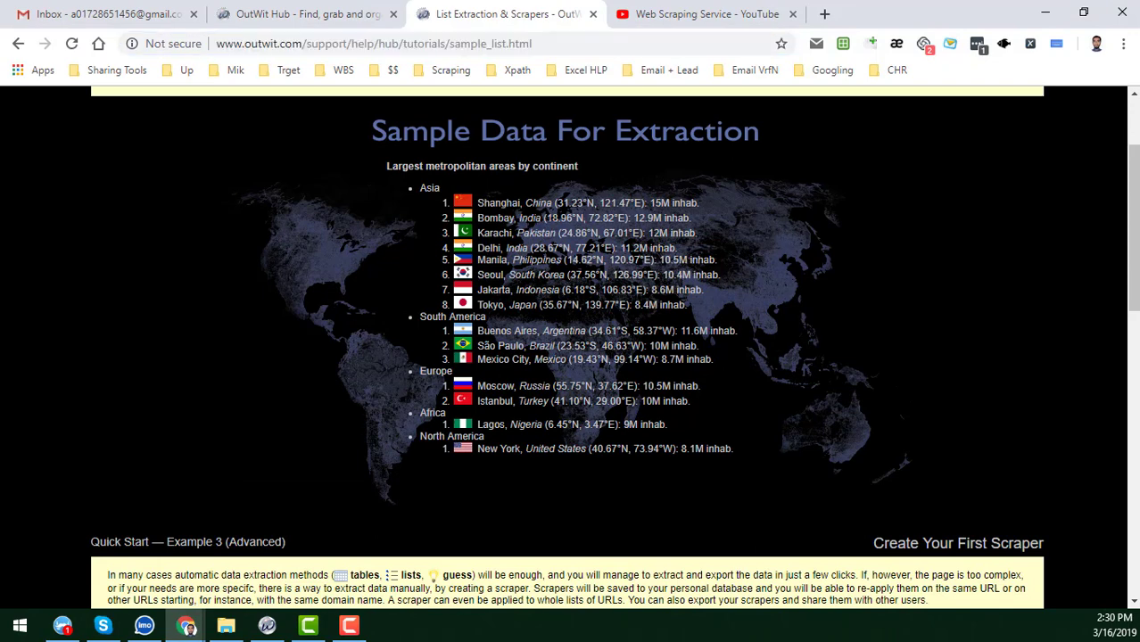
{"action": "left_click", "coordinate": [266, 625]}
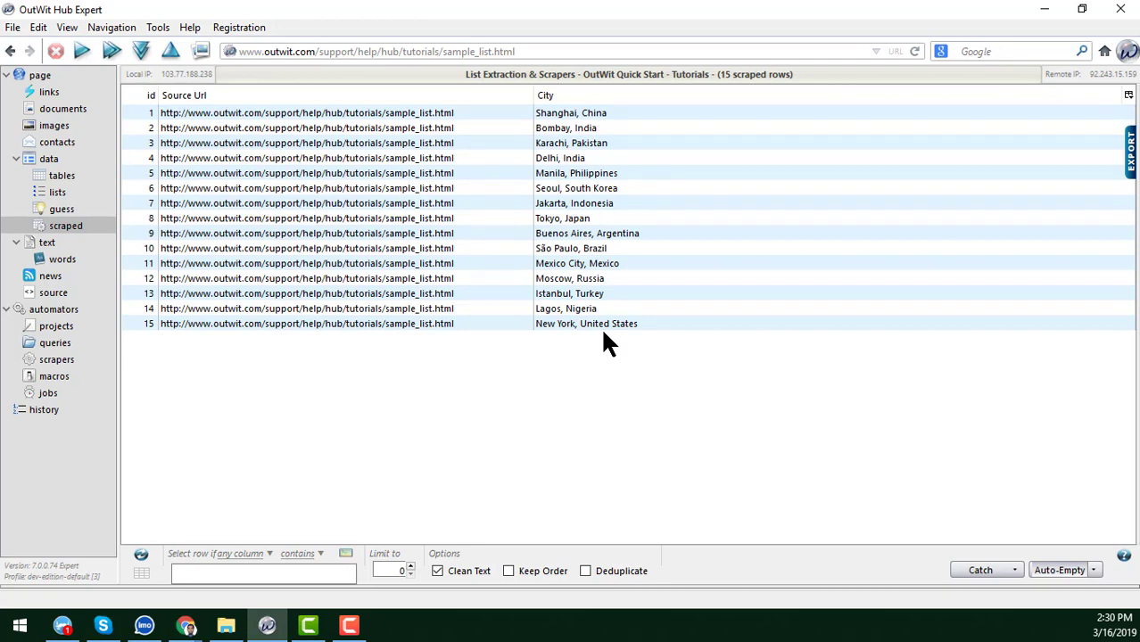
Return to the scraper editor and add a second row with "(" as its Marker Before
{"action": "left_click", "coordinate": [53, 359]}
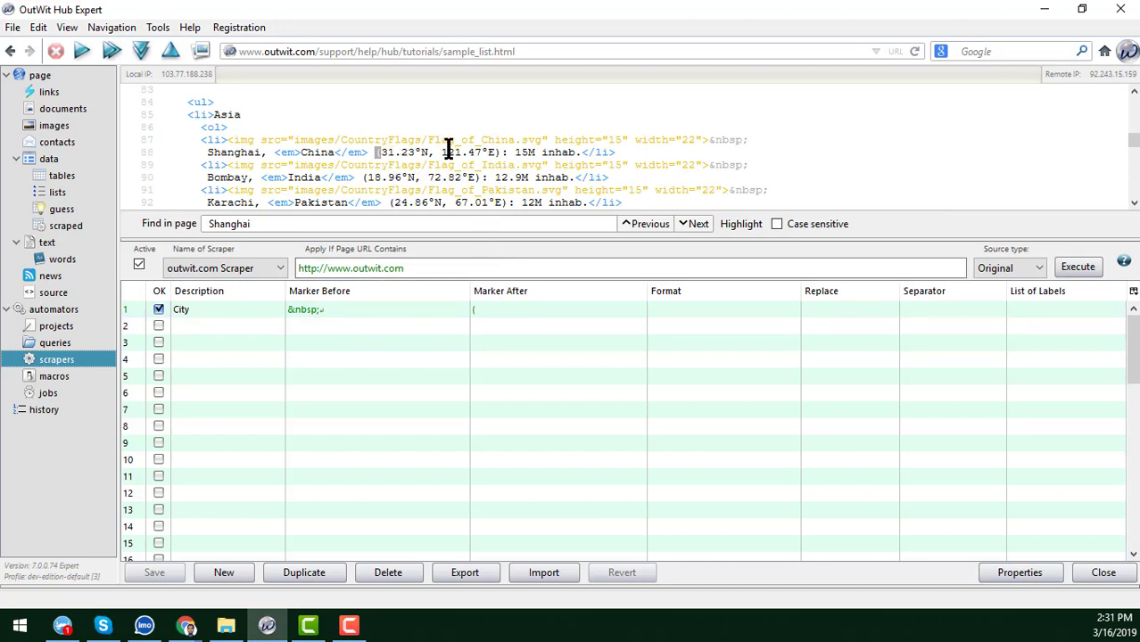
{"action": "left_click_drag", "start_coordinate": [375, 151], "coordinate": [384, 151]}
{"action": "left_click", "coordinate": [384, 151]}
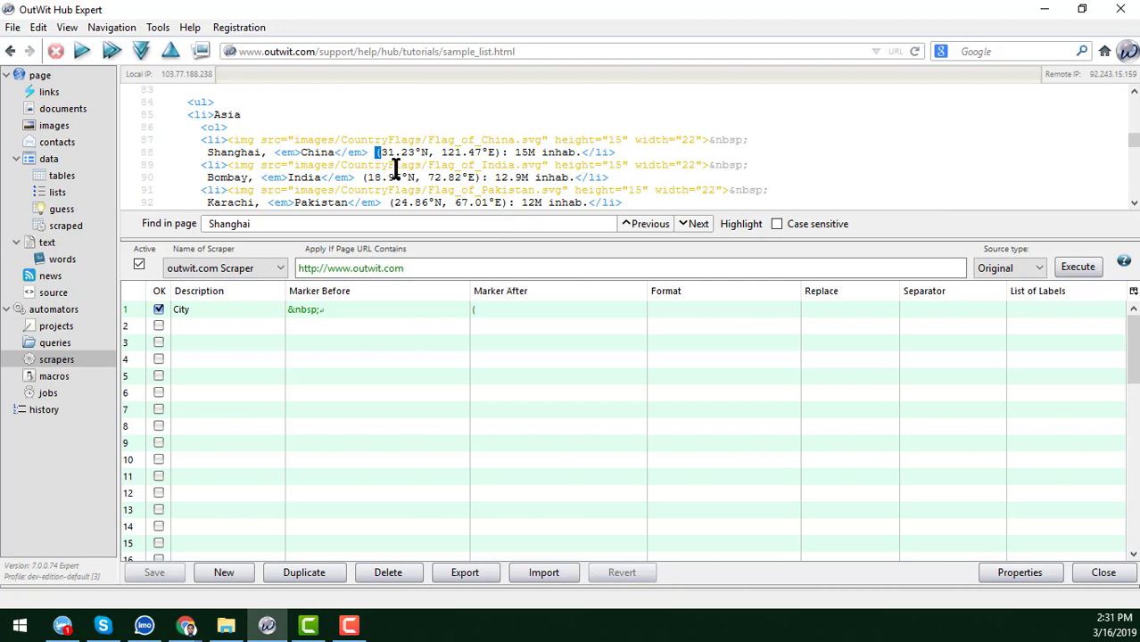
{"action": "left_click", "coordinate": [330, 324]}
{"action": "left_click", "coordinate": [330, 324]}
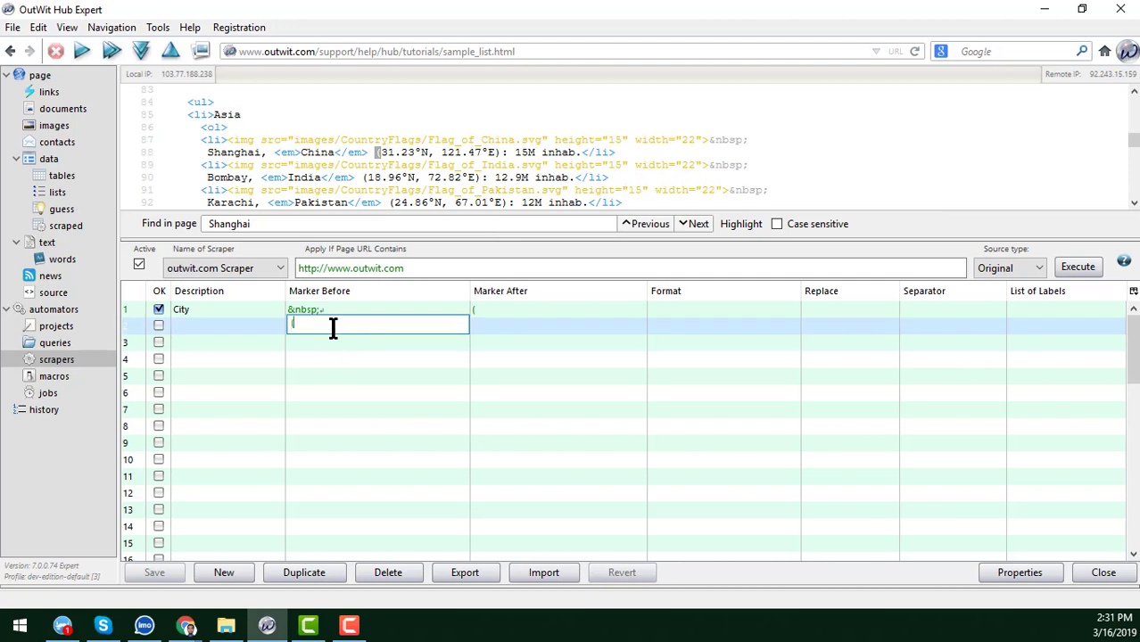
{"action": "type", "text": "("}
{"action": "key", "text": "Return"}
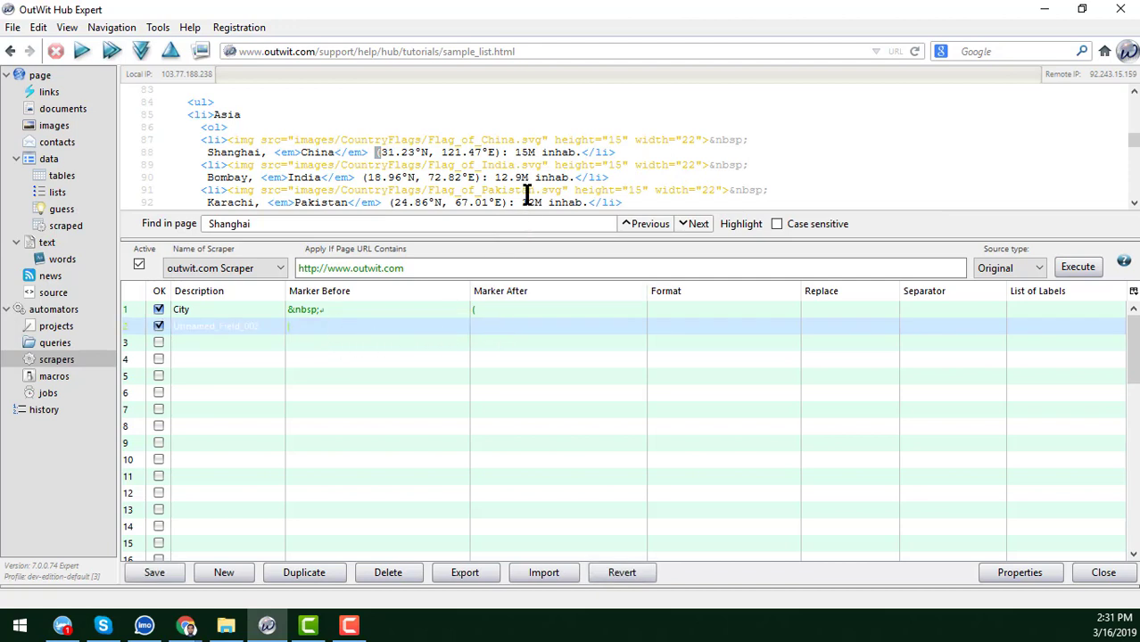
Set the second row's Marker After to the "):" that closes Shanghai's coordinates in the source
{"action": "left_click", "coordinate": [496, 152]}
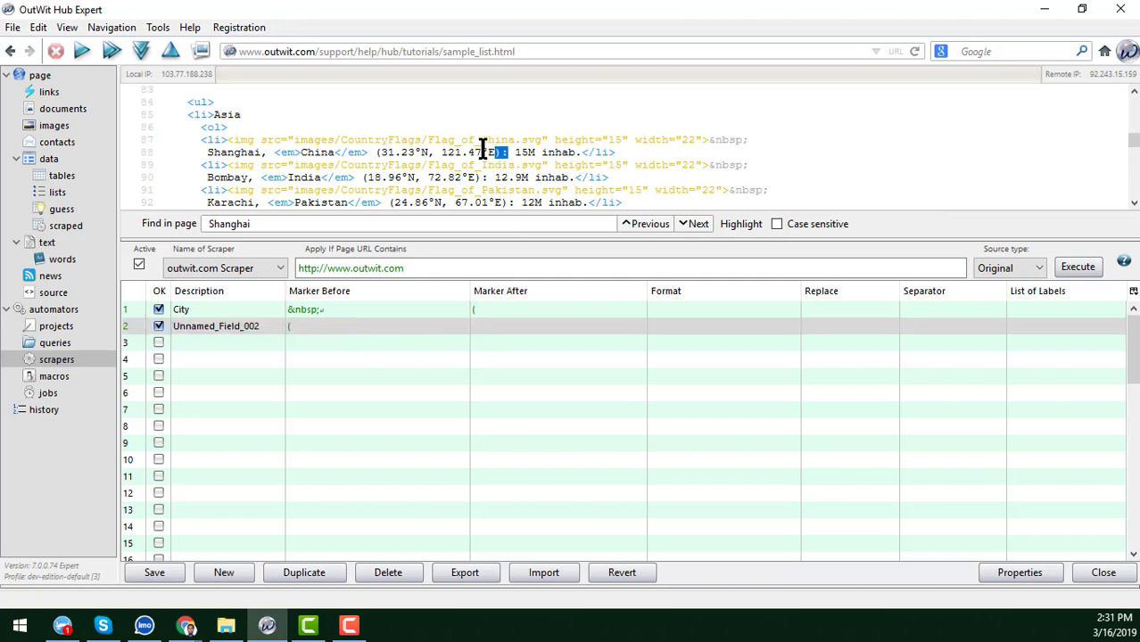
{"action": "left_click", "coordinate": [522, 332]}
{"action": "left_click", "coordinate": [523, 332]}
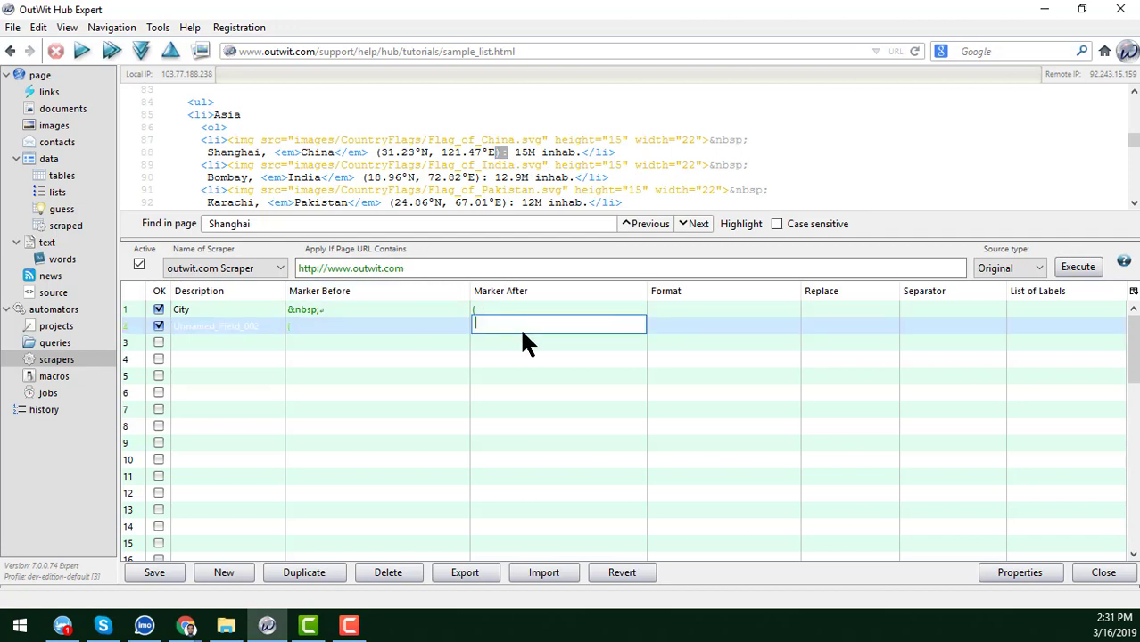
{"action": "type", "text": "):"}
{"action": "key", "text": "Return"}
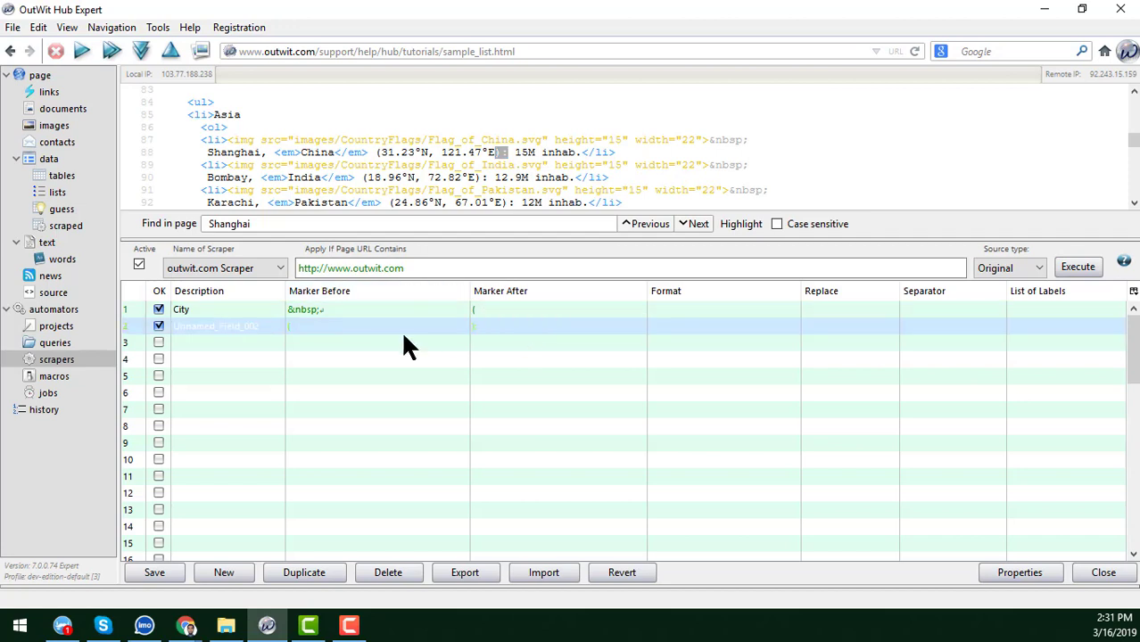
Name the second scraper field Coordinate and save the scraper
{"action": "left_click", "coordinate": [271, 330]}
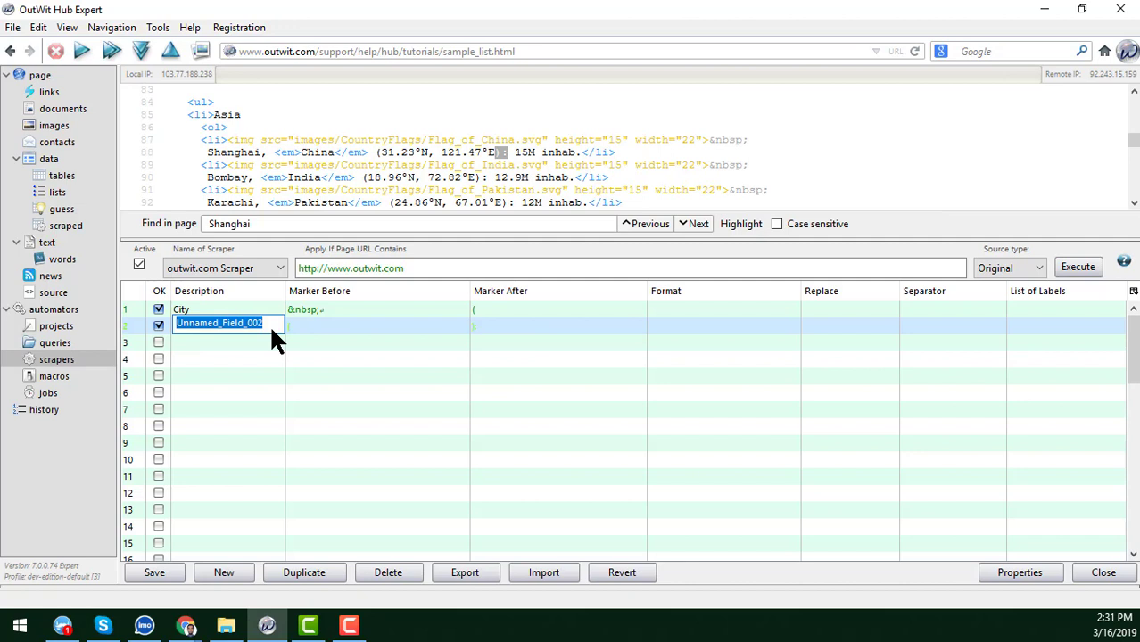
{"action": "type", "text": "Co"}
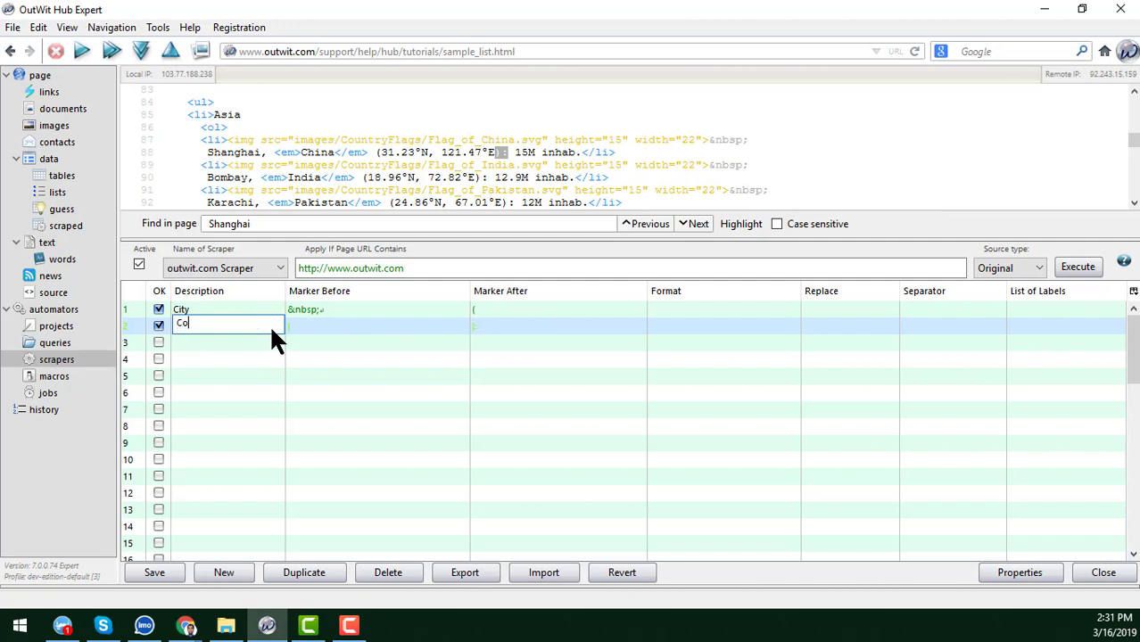
{"action": "type", "text": "ordinate"}
{"action": "left_click", "coordinate": [169, 568]}
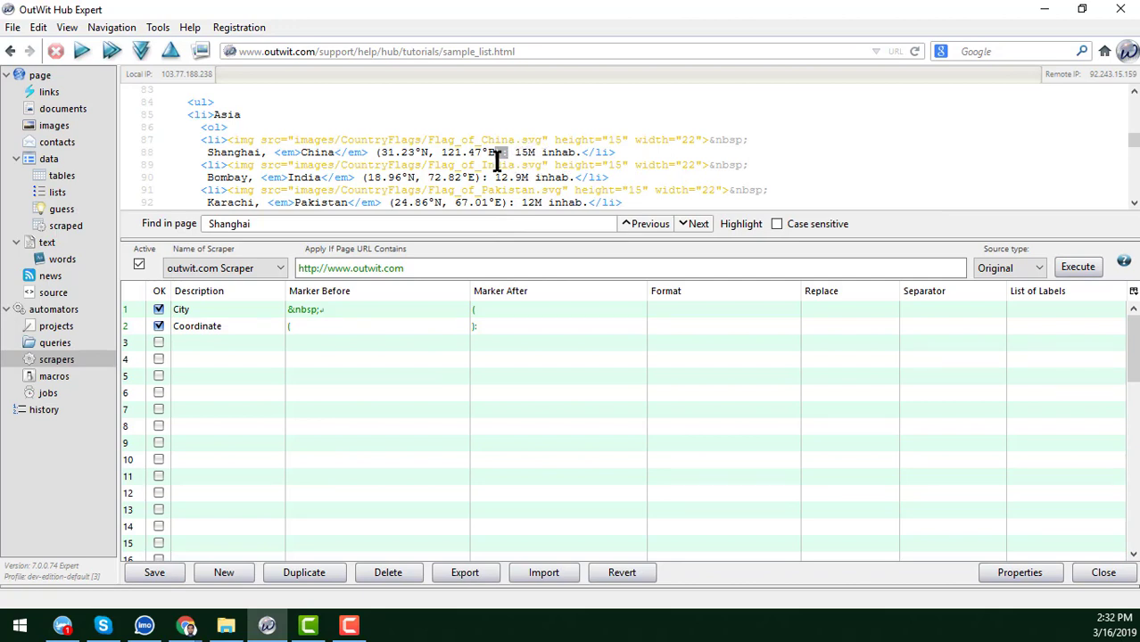
{"action": "key", "text": "ctrl+s"}
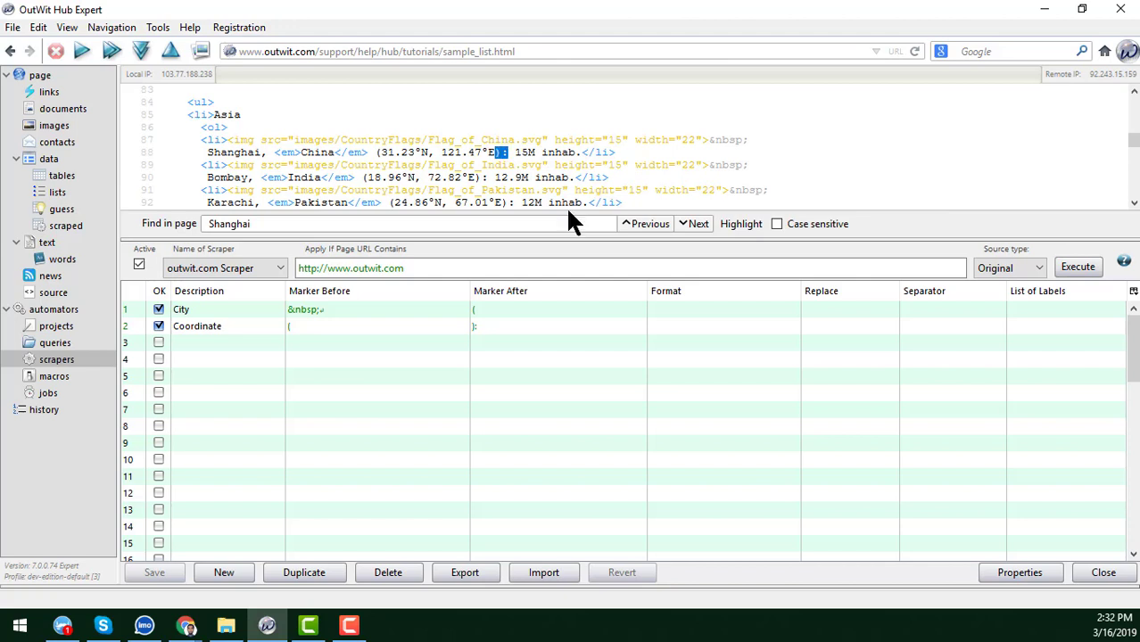
Add a third scraper row with "):" as its Marker Before
{"action": "left_click", "coordinate": [354, 341]}
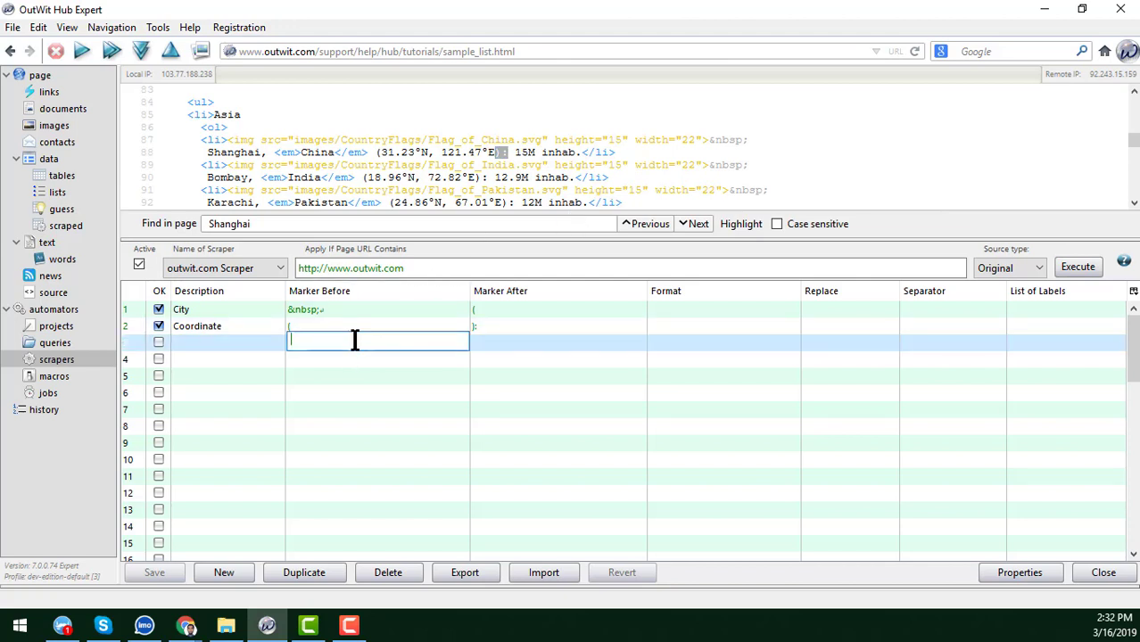
{"action": "type", "text": "):"}
{"action": "key", "text": "Return"}
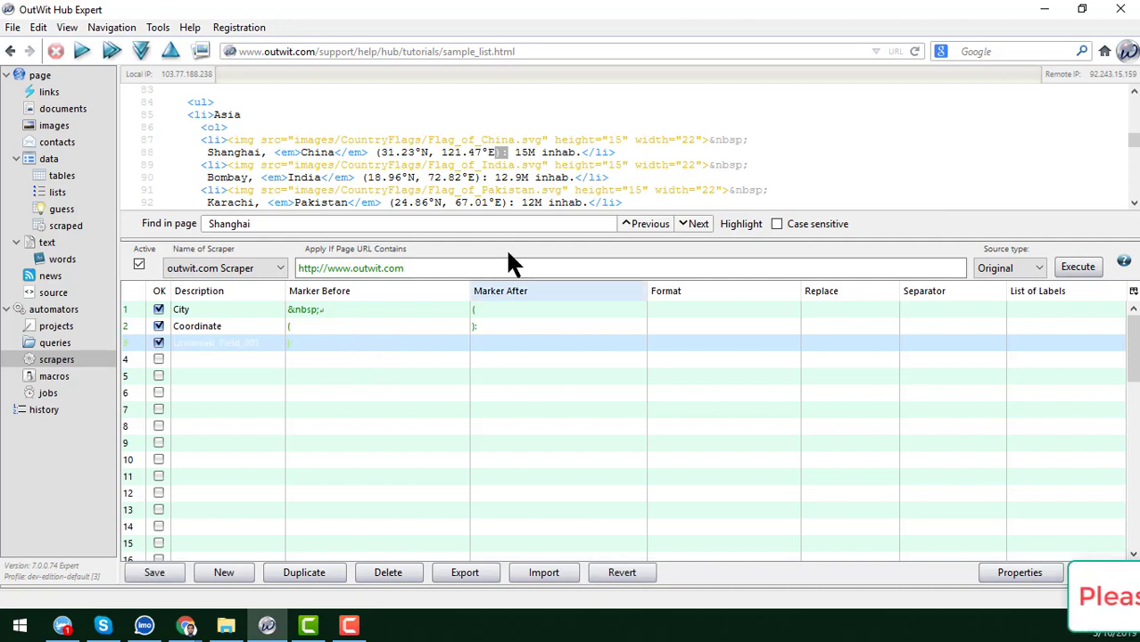
Set the third scraper row's Marker After to "inhab.<", taken from Shanghai's line in the source
{"action": "left_click", "coordinate": [578, 152]}
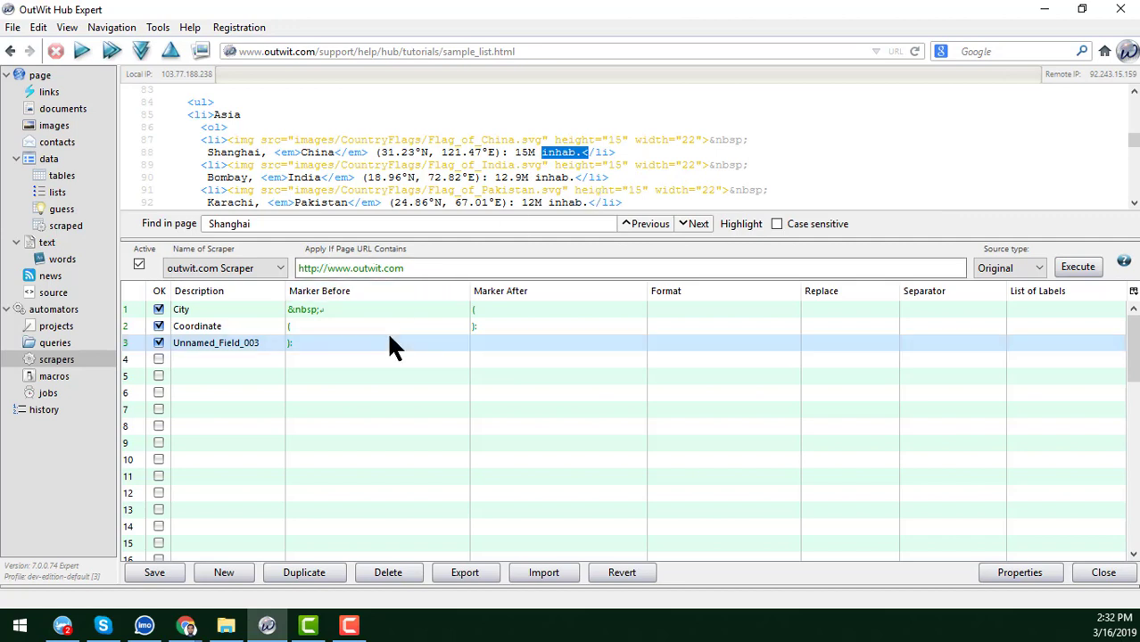
{"action": "left_click", "coordinate": [499, 344]}
{"action": "left_click", "coordinate": [511, 347]}
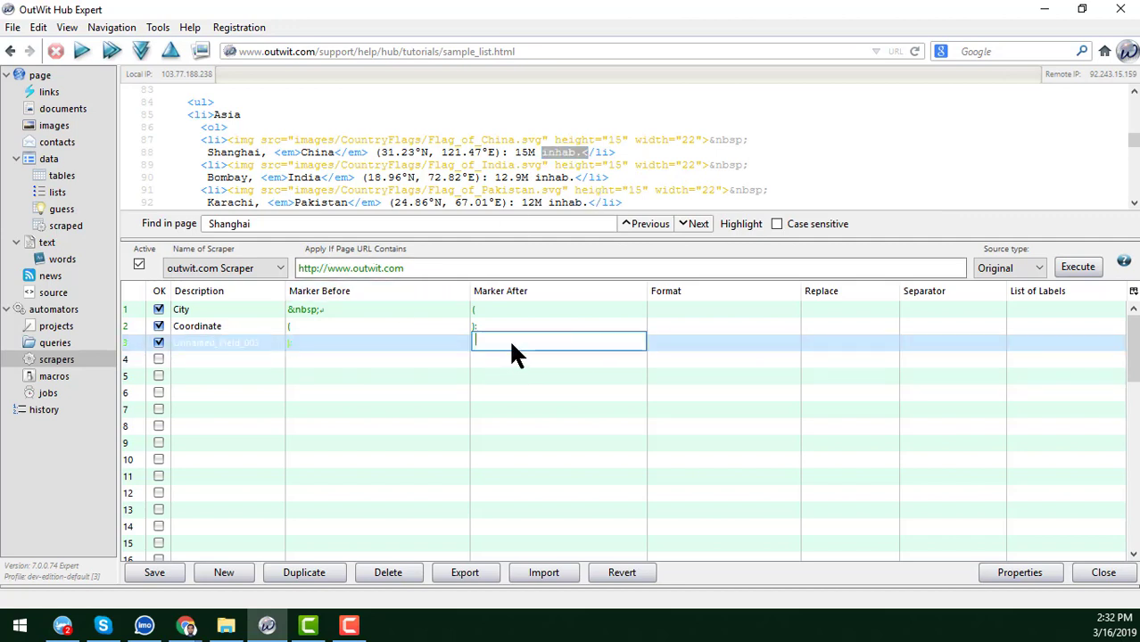
{"action": "key", "text": "Return"}
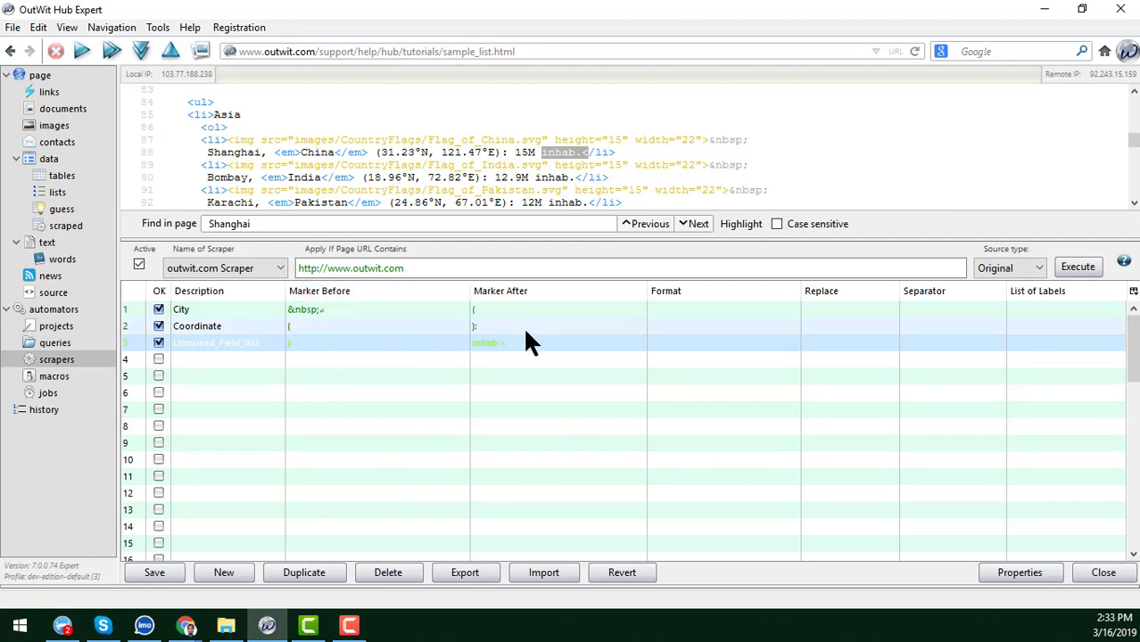
Name the third scraper field Population and save the scraper
{"action": "left_click", "coordinate": [242, 344]}
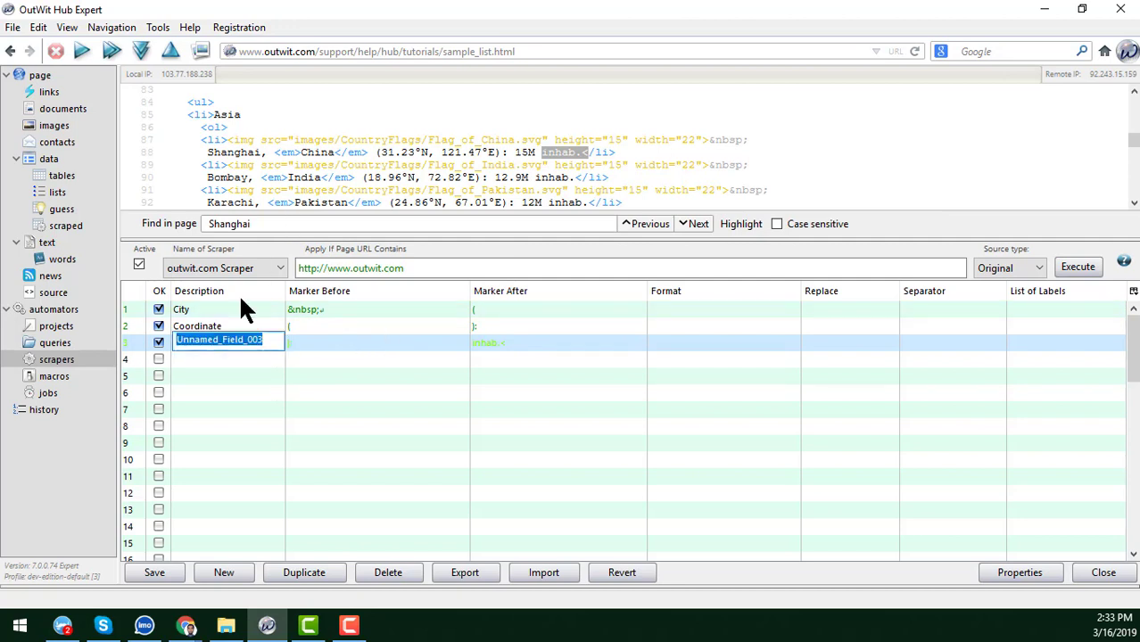
{"action": "type", "text": "Po"}
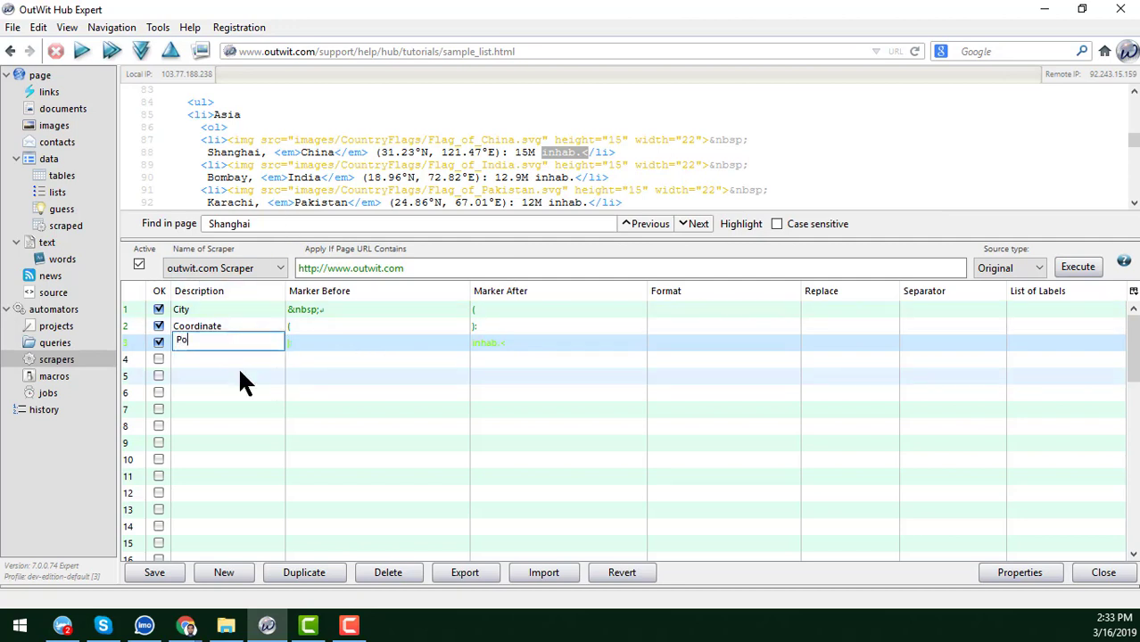
{"action": "type", "text": "pulation"}
{"action": "key", "text": "Return"}
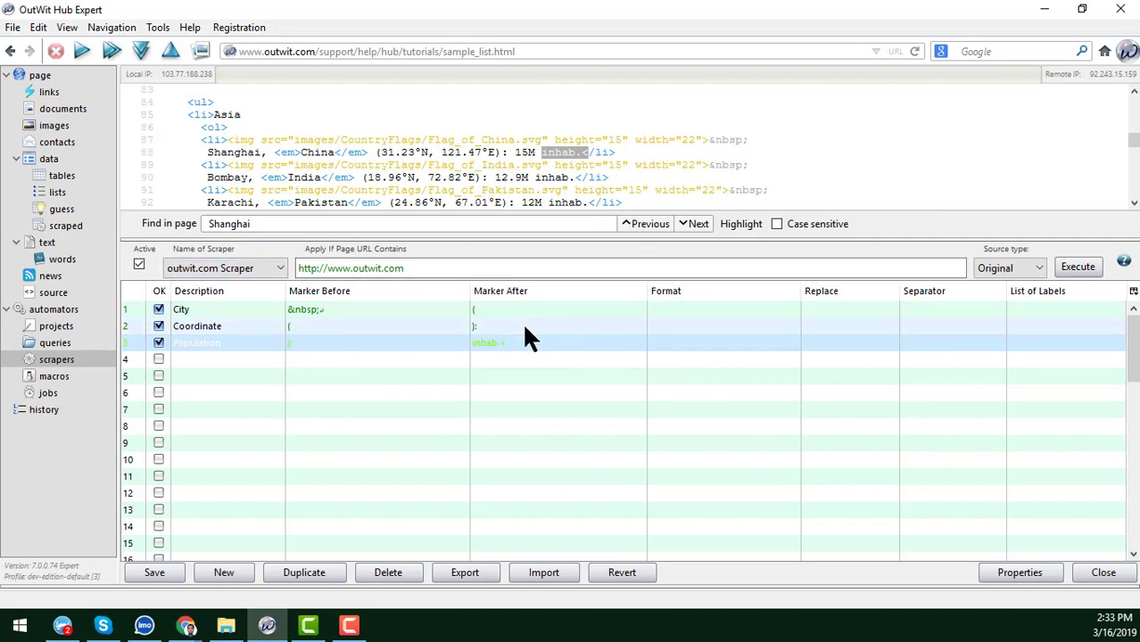
{"action": "left_click", "coordinate": [155, 573]}
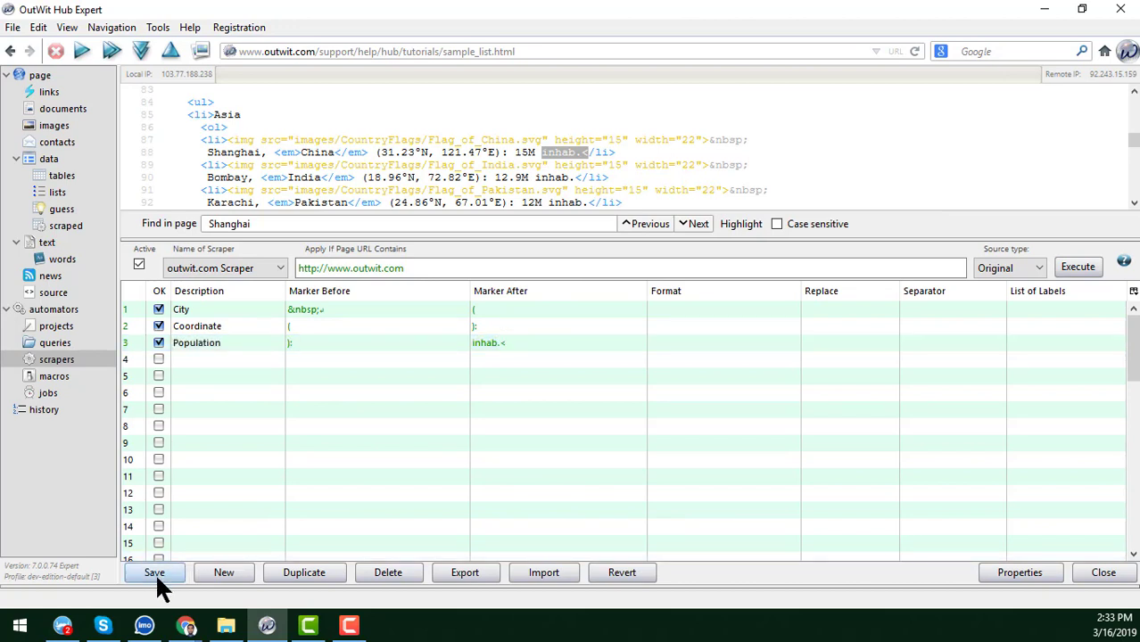
Execute the scraper and adjust the widths of the Source Url, City, Coordinate and Population columns in the results
{"action": "left_click", "coordinate": [1078, 268]}
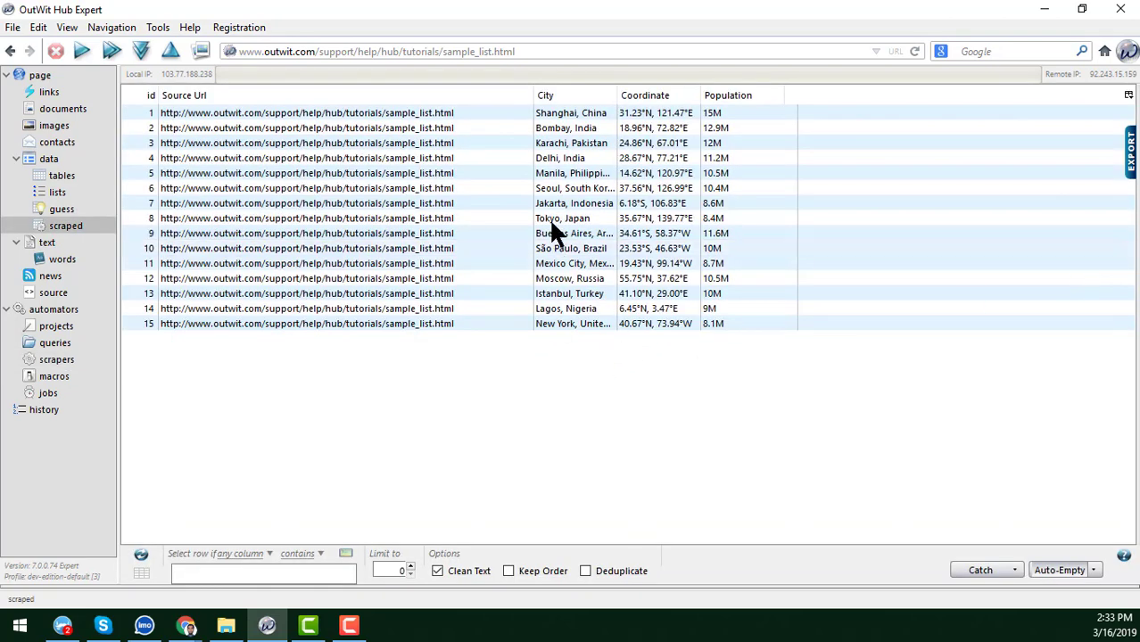
{"action": "left_click_drag", "start_coordinate": [531, 94], "coordinate": [458, 95]}
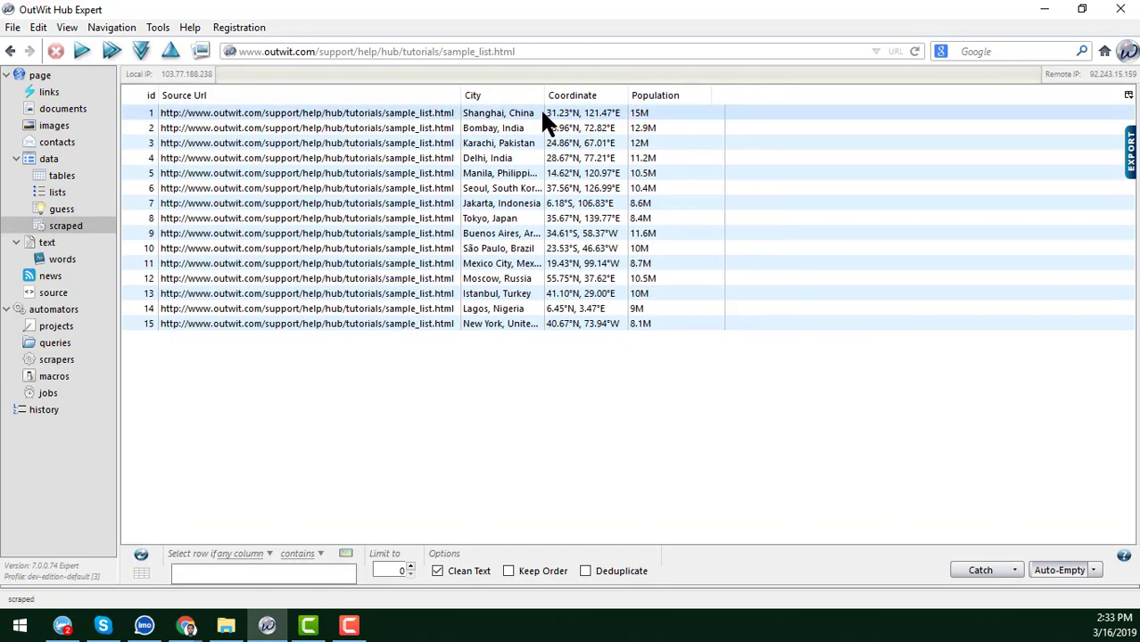
{"action": "left_click_drag", "start_coordinate": [545, 96], "coordinate": [601, 95]}
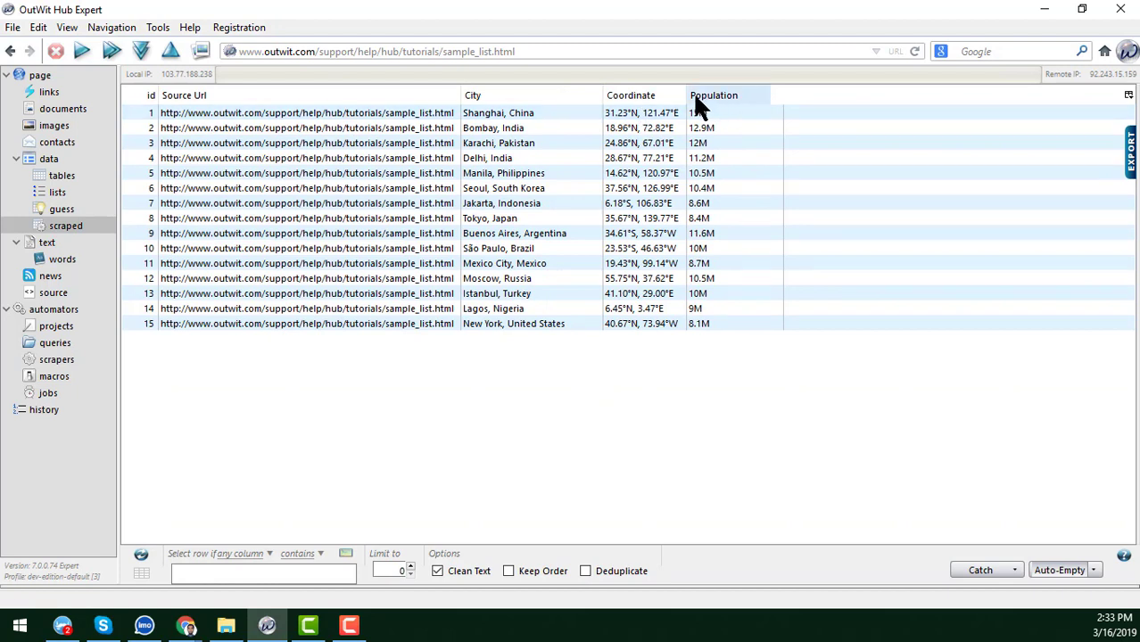
{"action": "left_click_drag", "start_coordinate": [688, 96], "coordinate": [712, 96]}
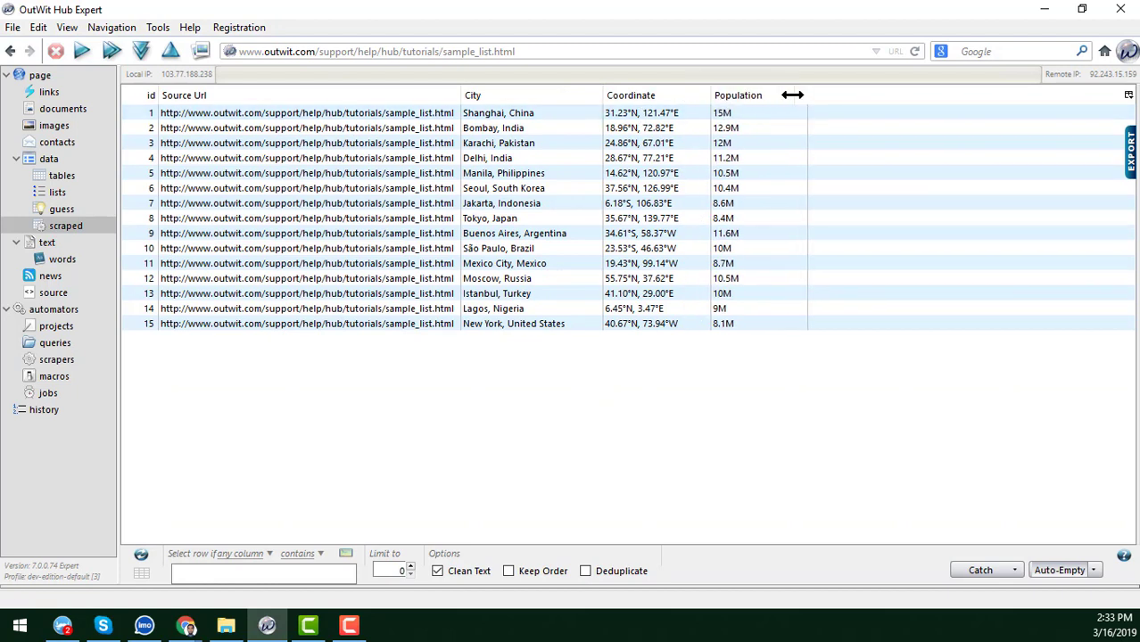
{"action": "left_click_drag", "start_coordinate": [792, 95], "coordinate": [861, 96]}
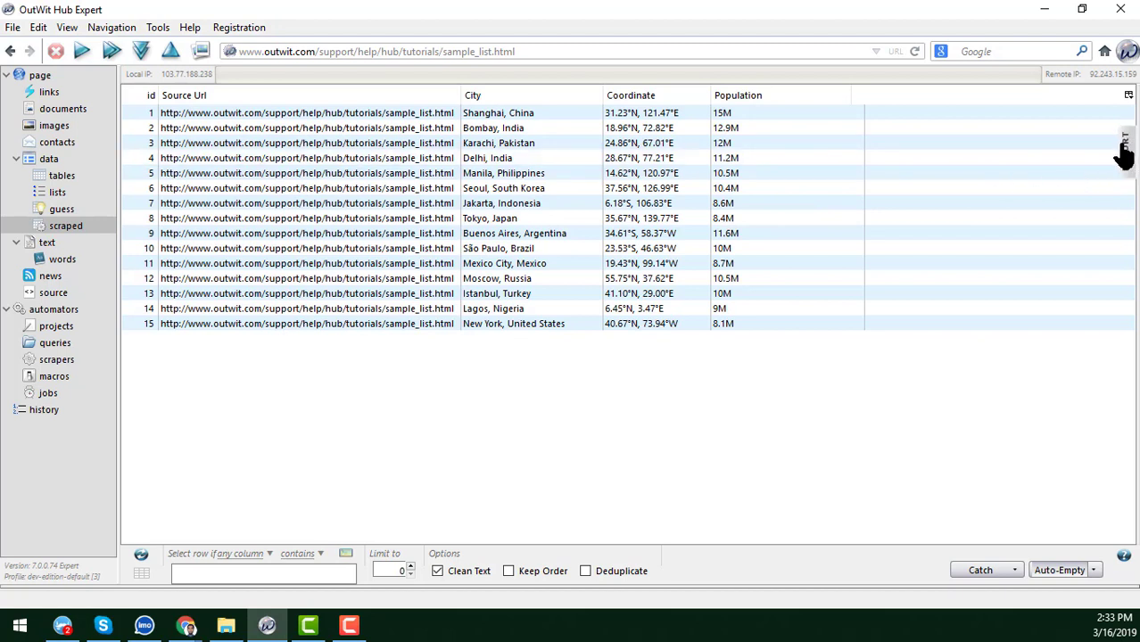
{"action": "left_click", "coordinate": [811, 172]}
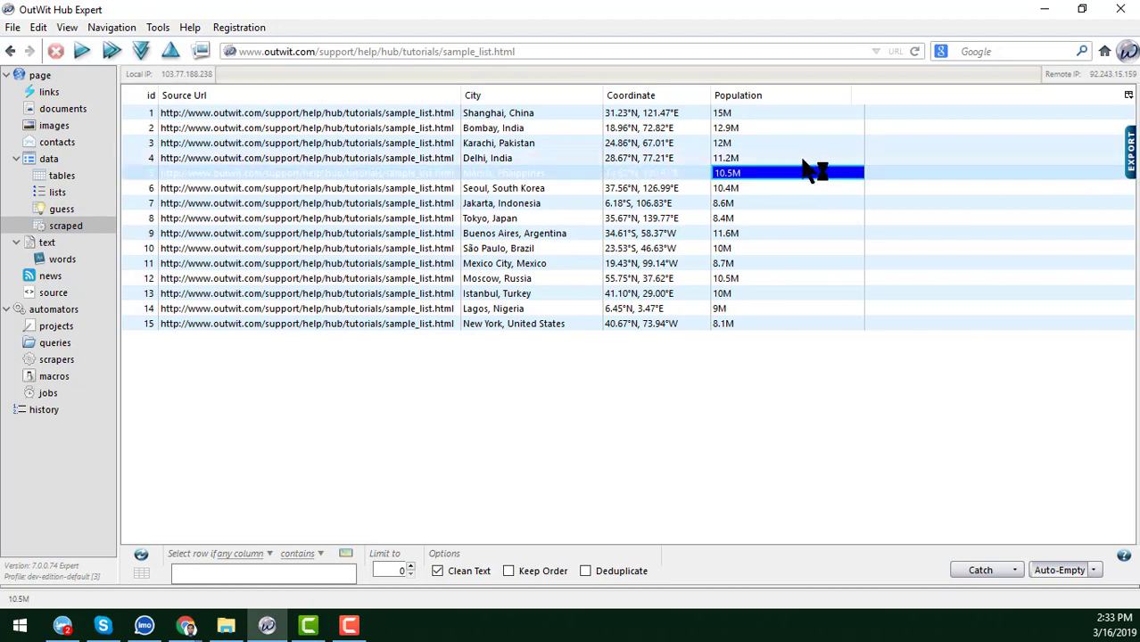
{"action": "left_click", "coordinate": [851, 158]}
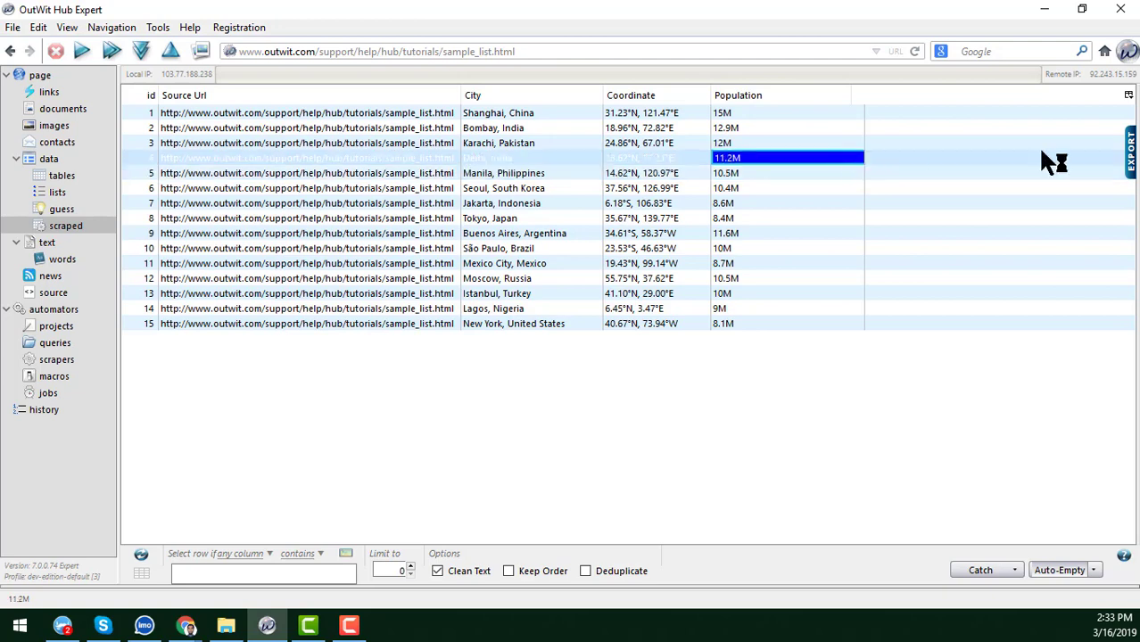
Start exporting the scraped results with CSV as the format
{"action": "left_click", "coordinate": [1129, 149]}
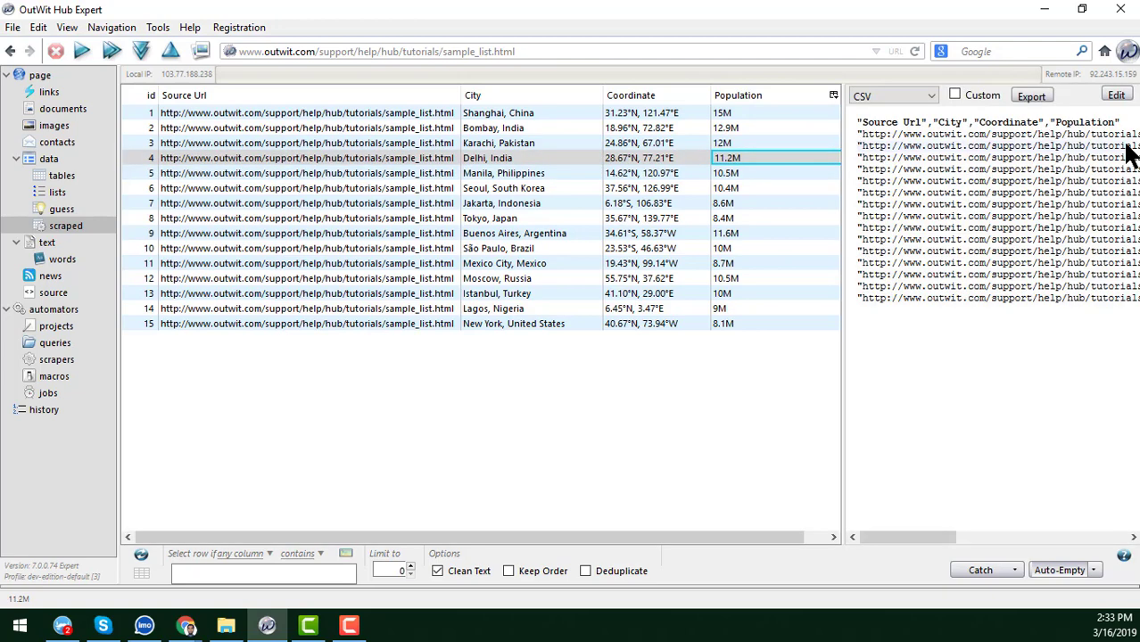
{"action": "left_click", "coordinate": [913, 98]}
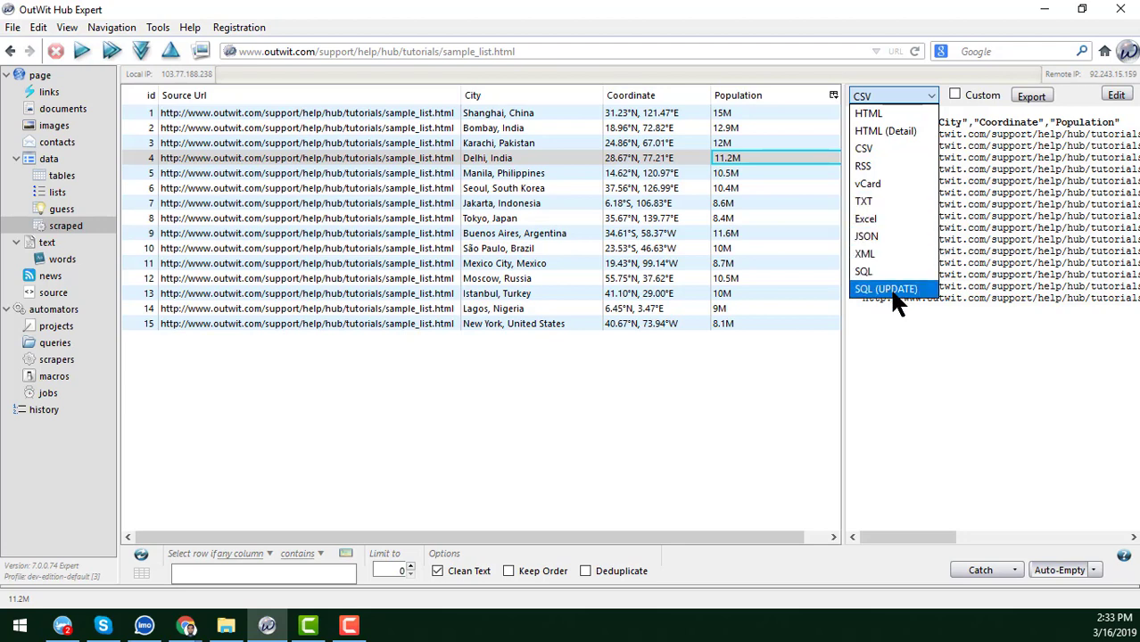
{"action": "left_click", "coordinate": [885, 152]}
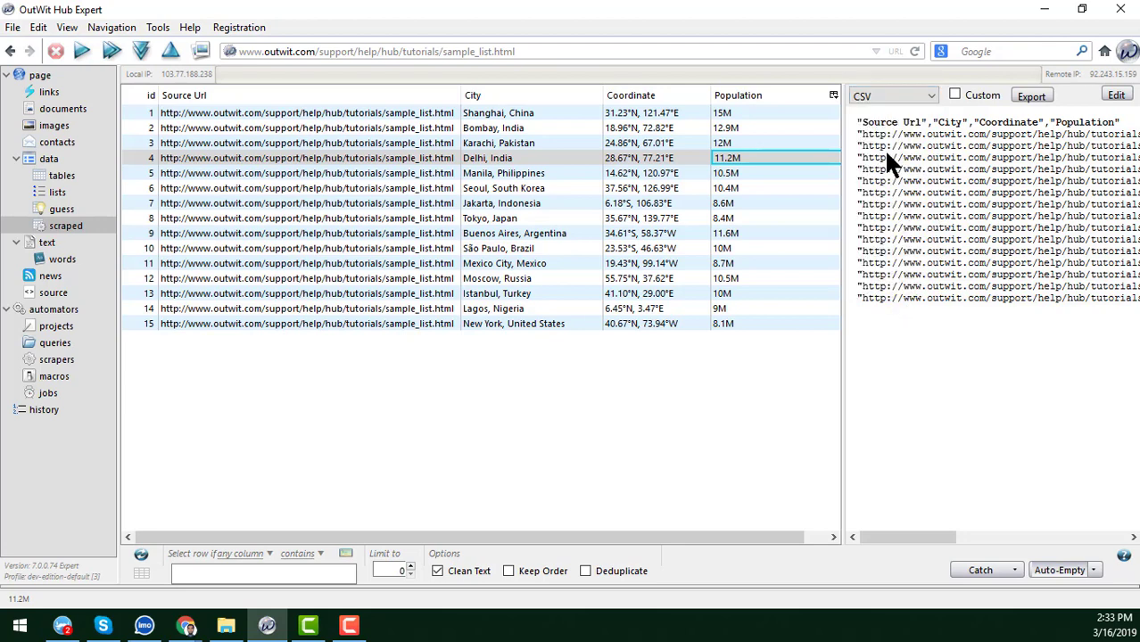
{"action": "left_click", "coordinate": [1031, 96]}
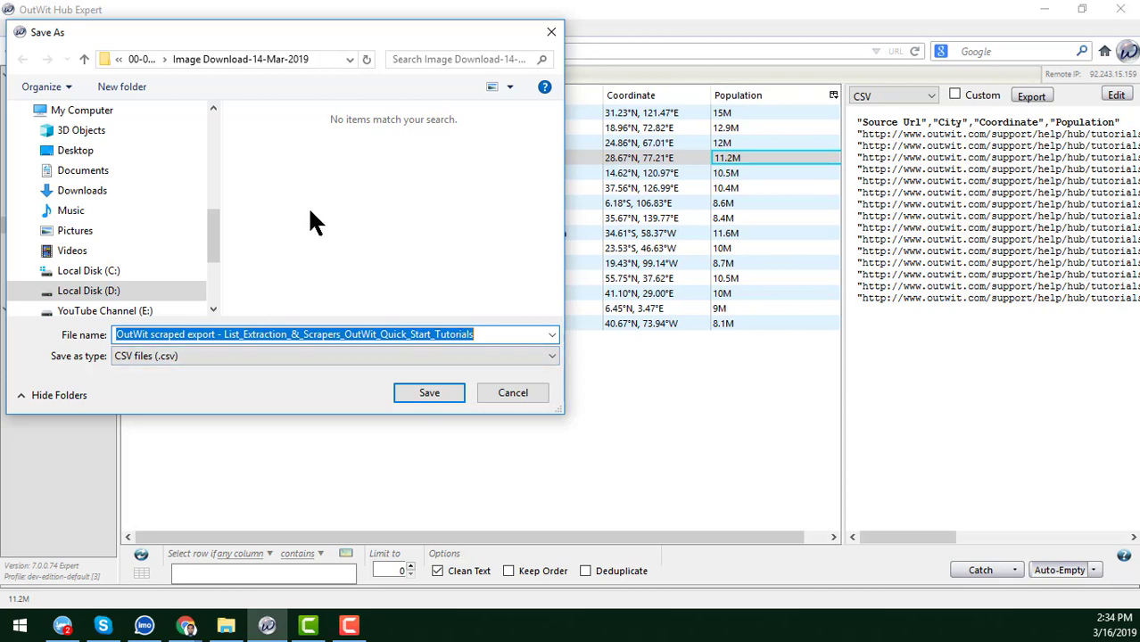
Save the export in the Downloads folder under the file name "Outwit Basic"
{"action": "left_click", "coordinate": [134, 189]}
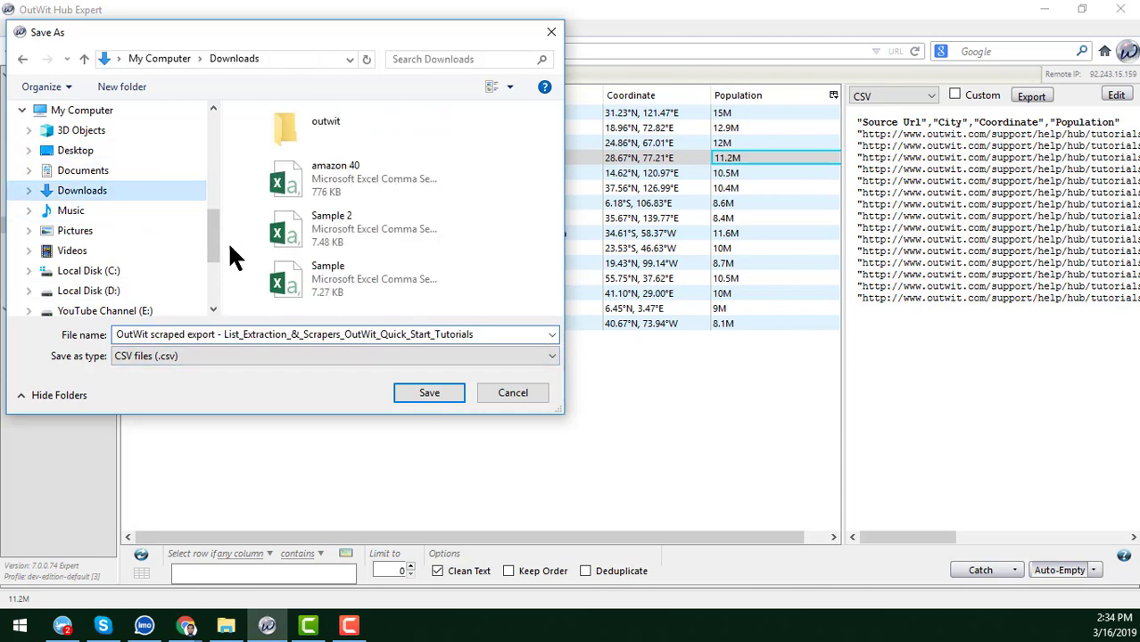
{"action": "triple_click", "coordinate": [244, 337]}
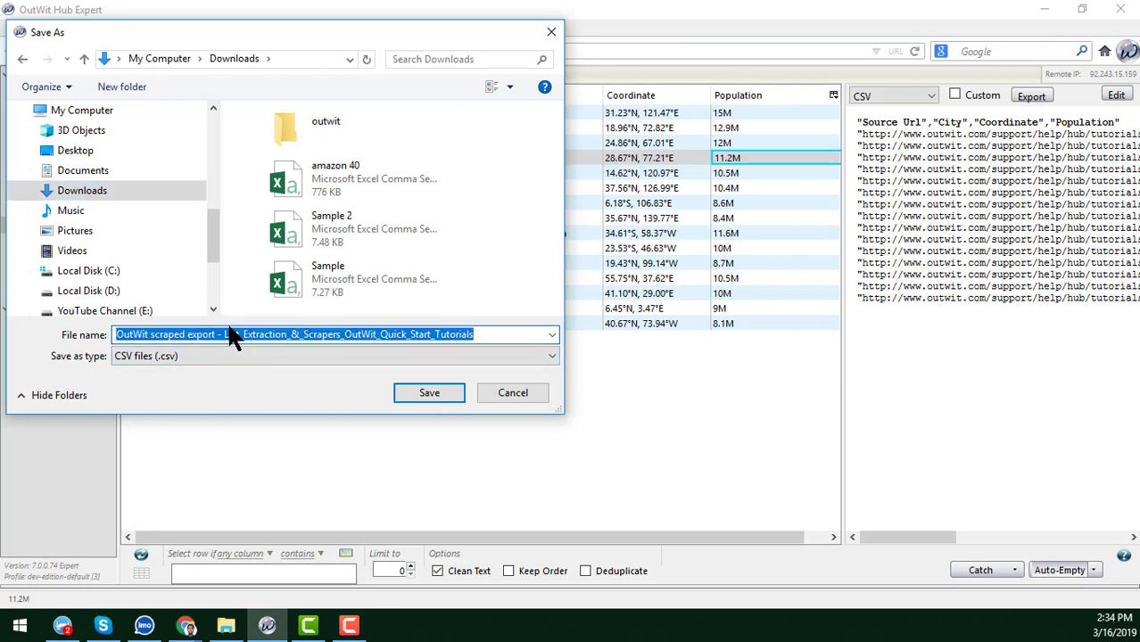
{"action": "type", "text": "Out"}
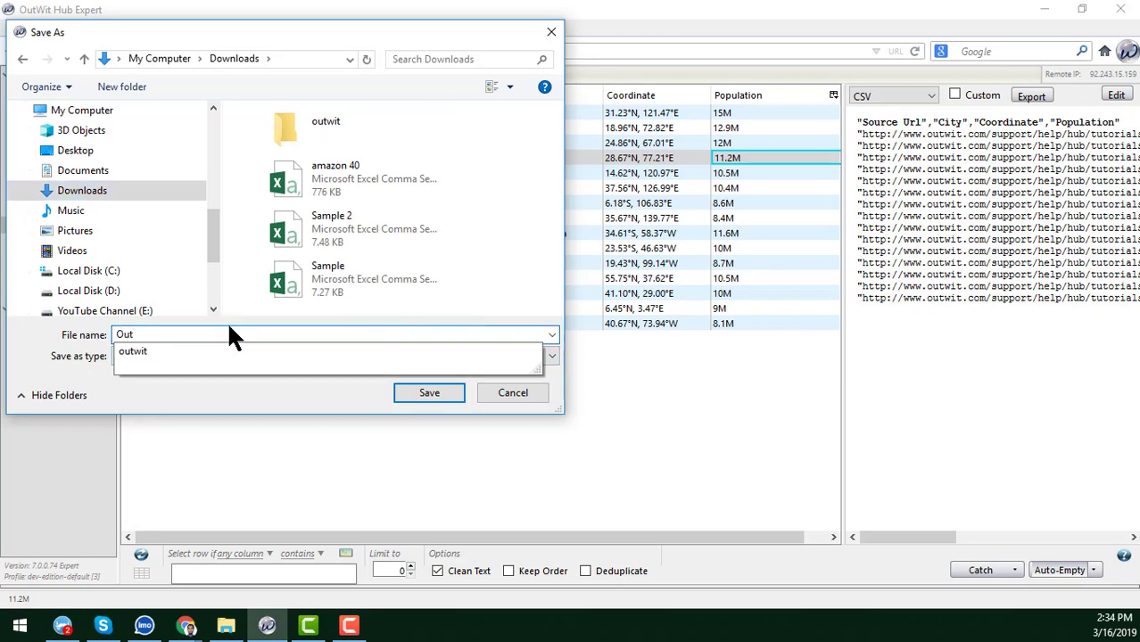
{"action": "type", "text": "wit"}
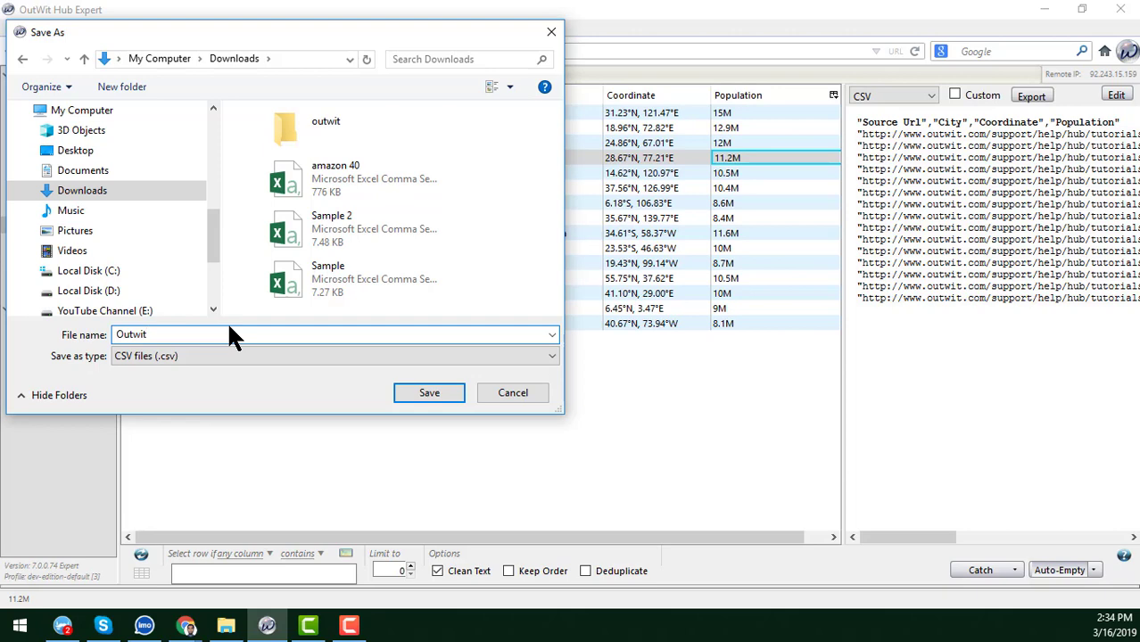
{"action": "type", "text": " Basic"}
{"action": "left_click", "coordinate": [428, 393]}
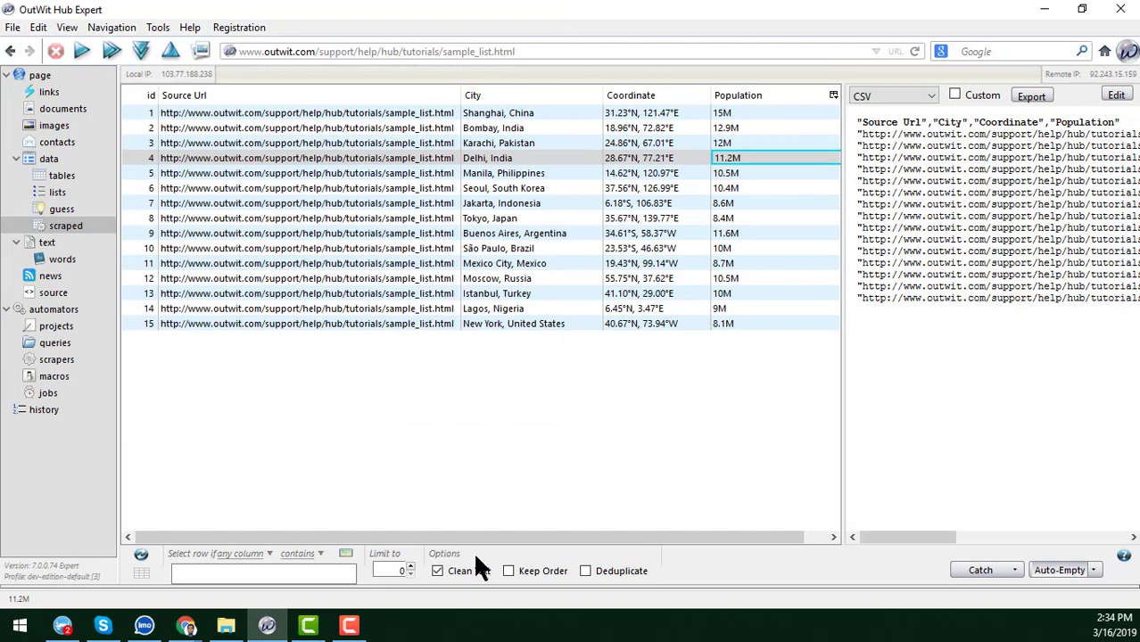
Switch to File Explorer and open the exported Outwit Basic CSV file from the Downloads folder in Excel
{"action": "left_click", "coordinate": [20, 625]}
{"action": "left_click", "coordinate": [316, 225]}
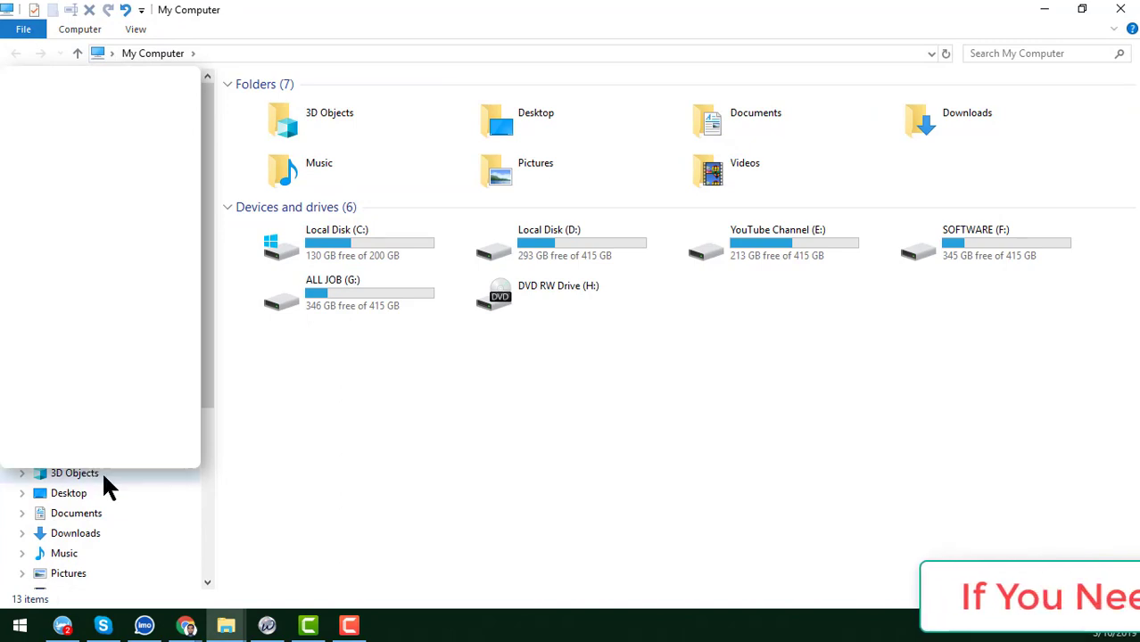
{"action": "left_click", "coordinate": [75, 534]}
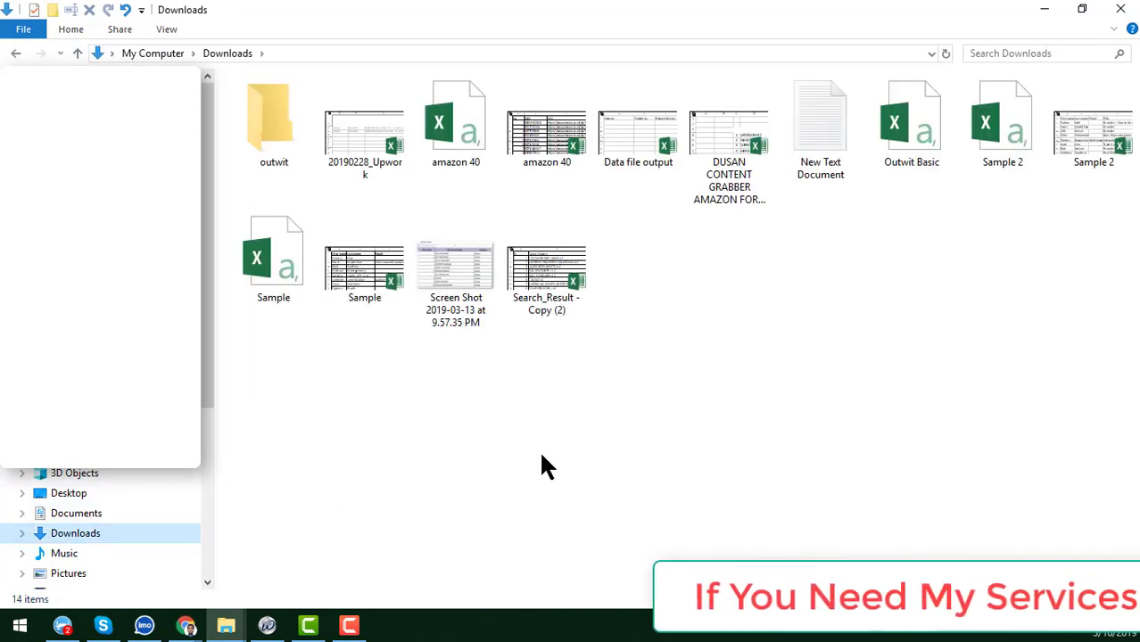
{"action": "left_click", "coordinate": [580, 125]}
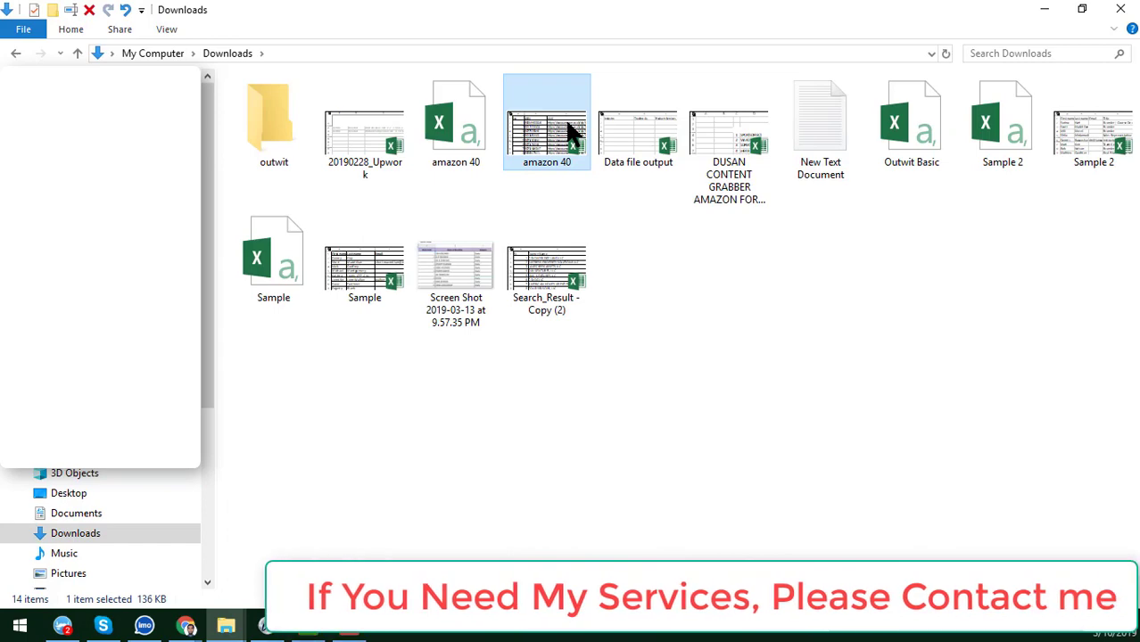
{"action": "left_click", "coordinate": [928, 147]}
{"action": "double_click", "coordinate": [928, 147]}
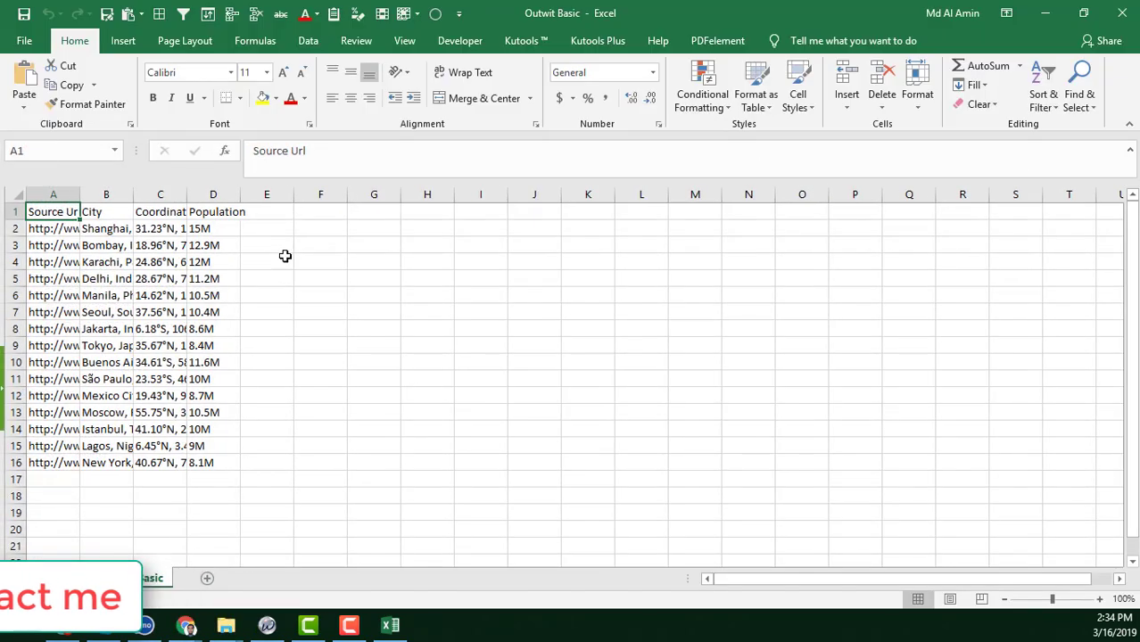
Widen the Source Url, City, Coordinate and Population columns in the sheet and check the exported rows
{"action": "left_click_drag", "start_coordinate": [81, 194], "coordinate": [448, 223]}
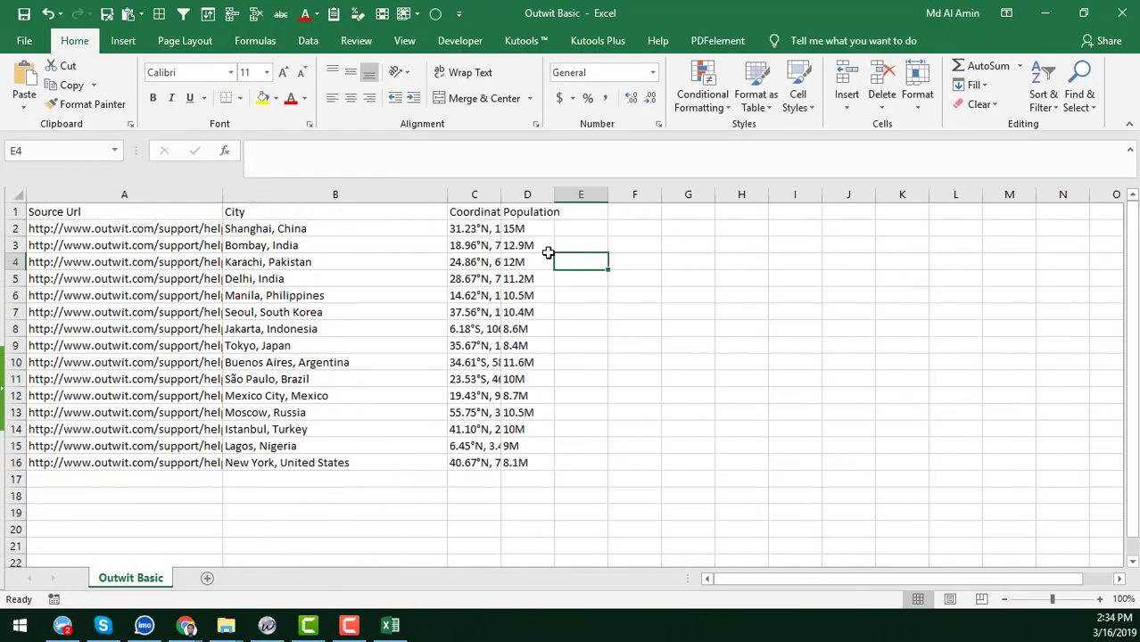
{"action": "left_click_drag", "start_coordinate": [504, 195], "coordinate": [641, 233]}
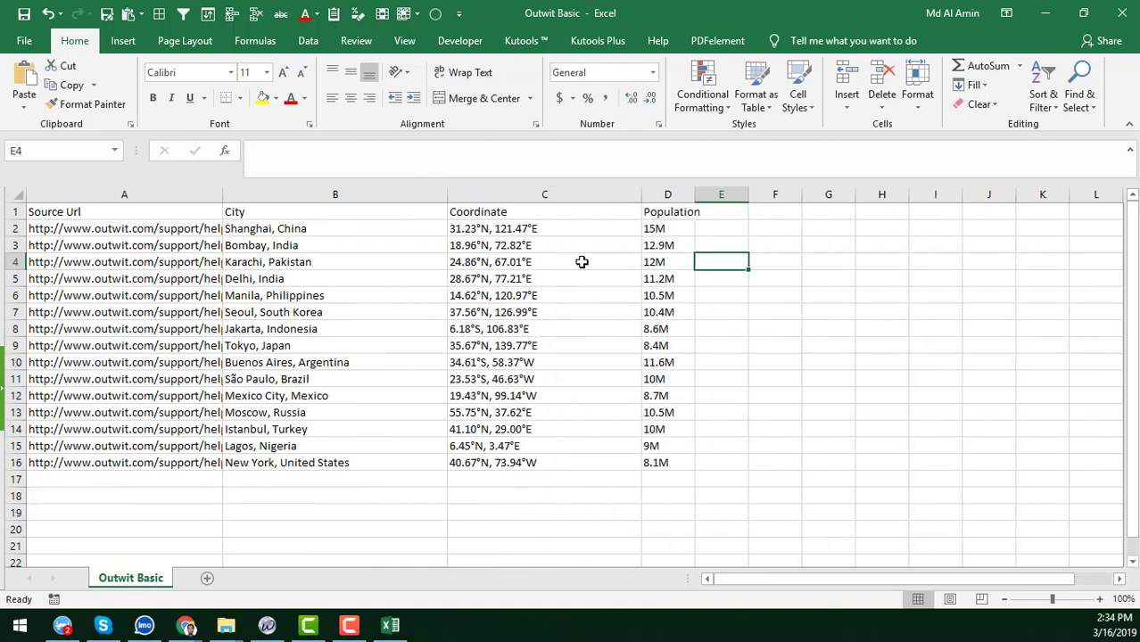
{"action": "left_click", "coordinate": [585, 261]}
{"action": "left_click_drag", "start_coordinate": [704, 193], "coordinate": [755, 193]}
{"action": "left_click", "coordinate": [376, 240]}
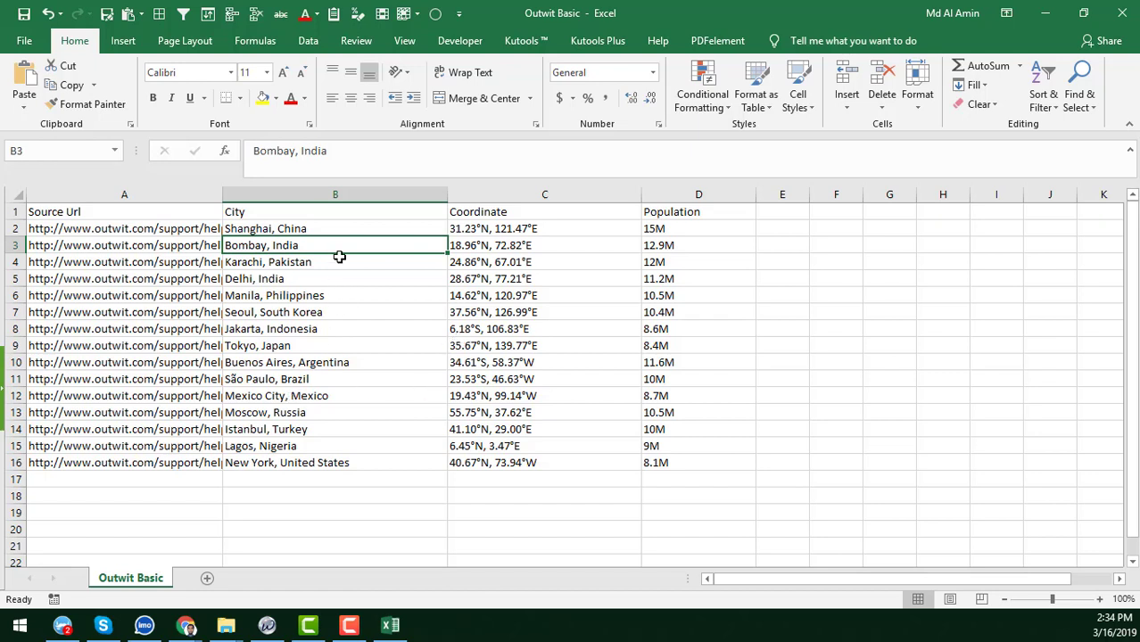
{"action": "left_click", "coordinate": [330, 230]}
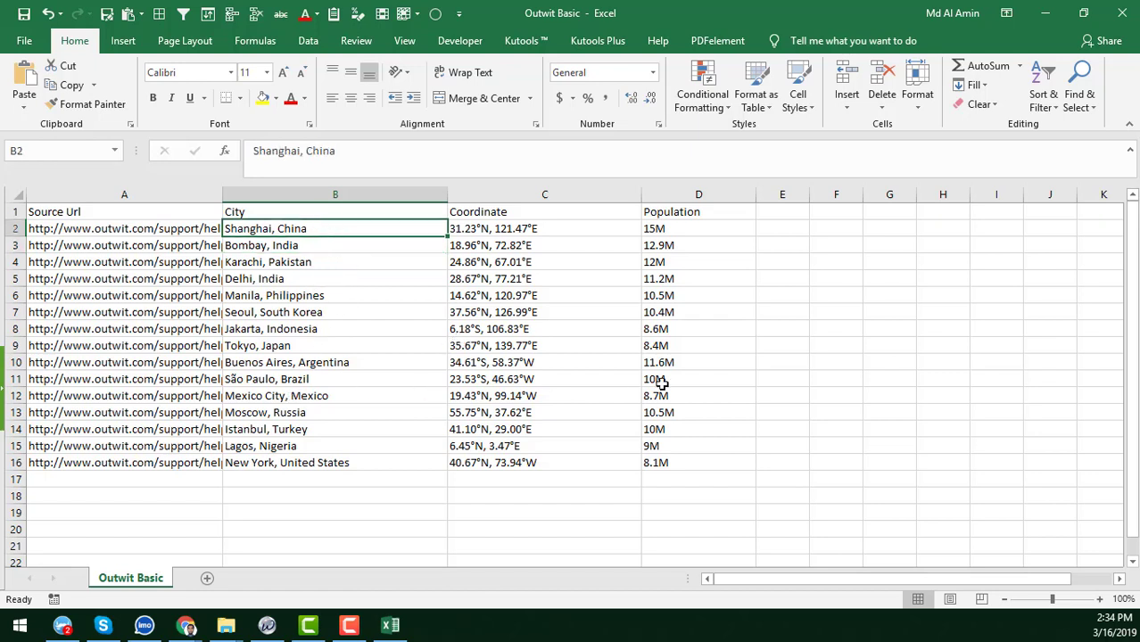
{"action": "left_click", "coordinate": [608, 458]}
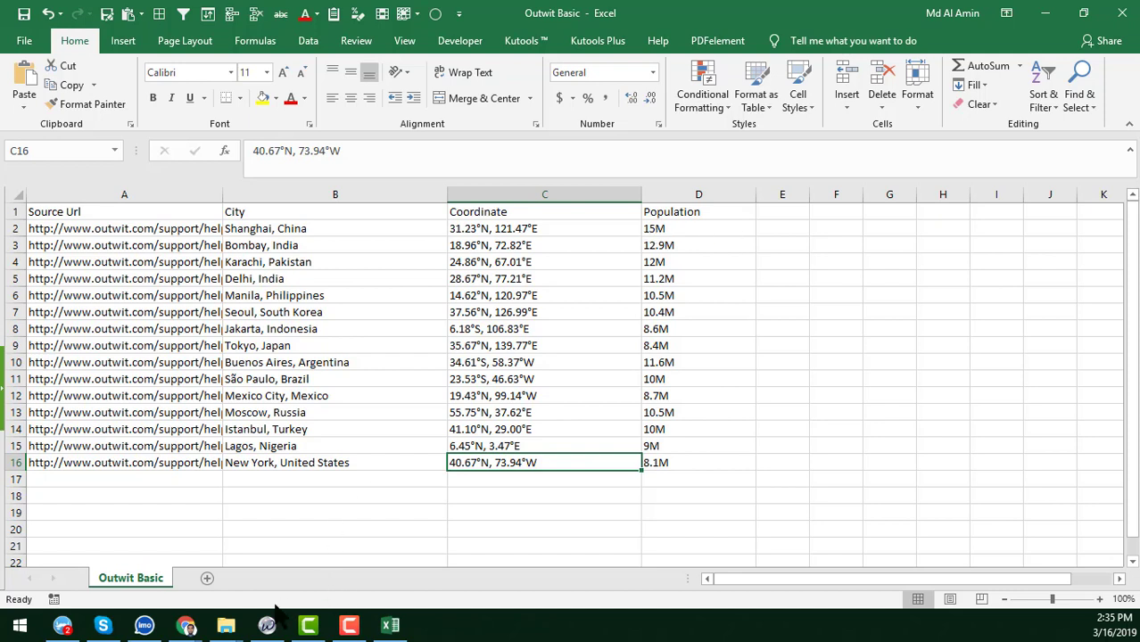
Switch to Chrome and view the sample list page, the OutWit Hub product page and the Web Scraping Service YouTube channel
{"action": "mouse_move", "coordinate": [228, 630]}
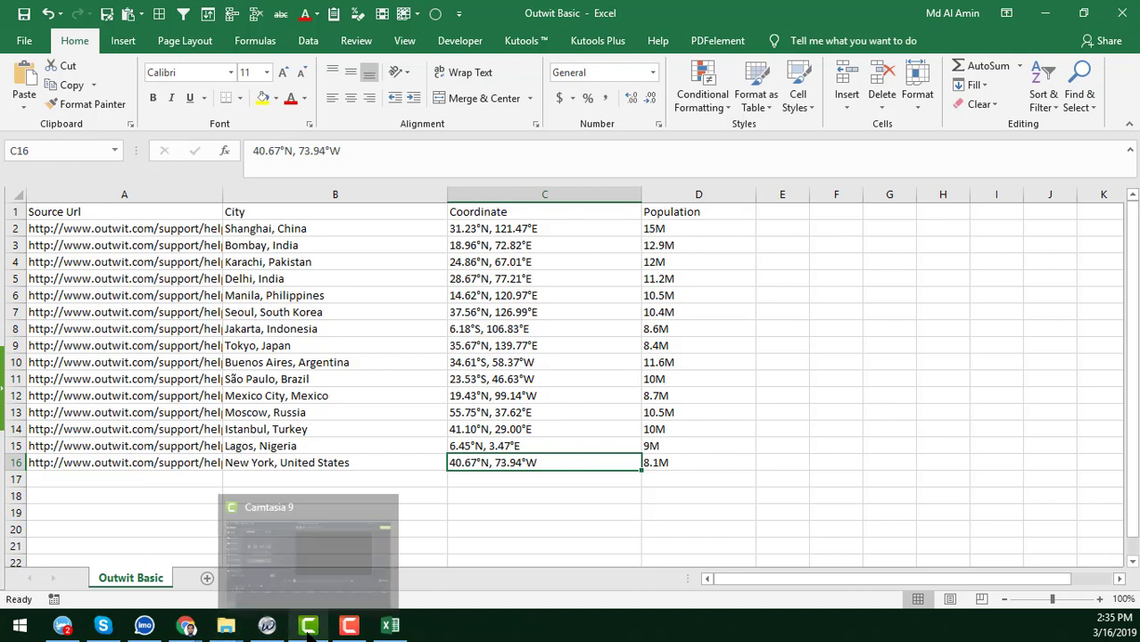
{"action": "mouse_move", "coordinate": [187, 627]}
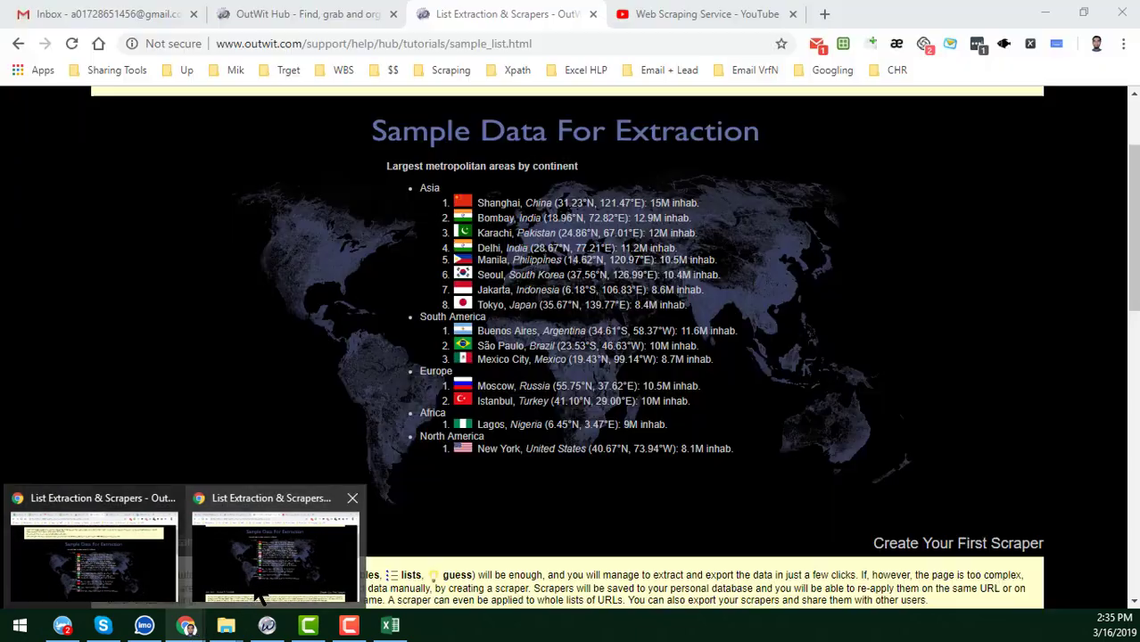
{"action": "left_click", "coordinate": [256, 589]}
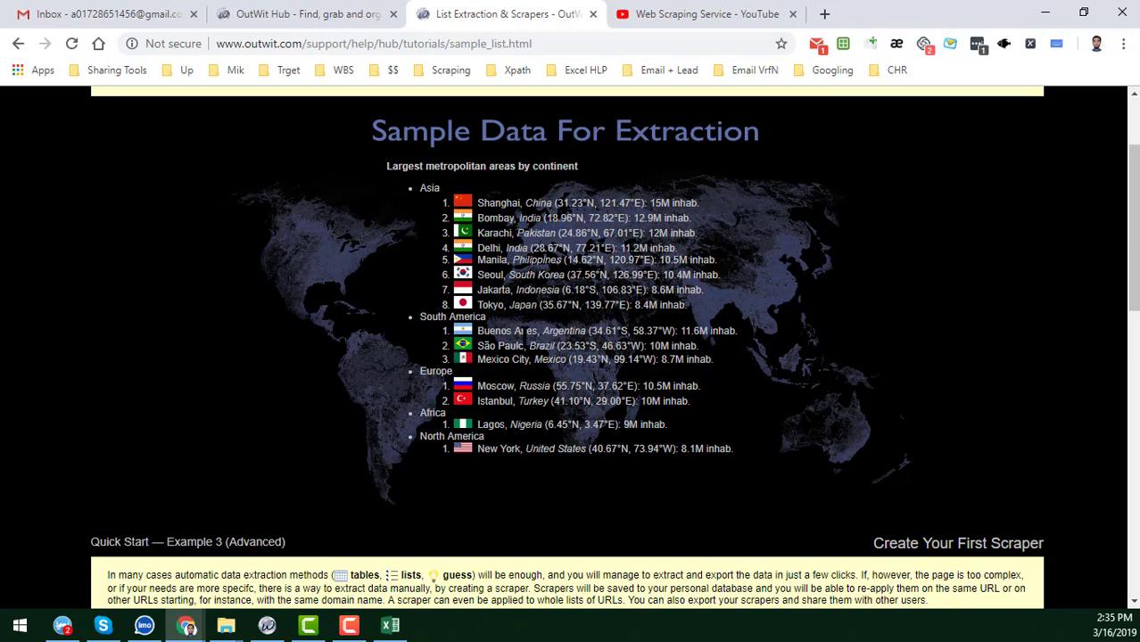
{"action": "left_click", "coordinate": [355, 13]}
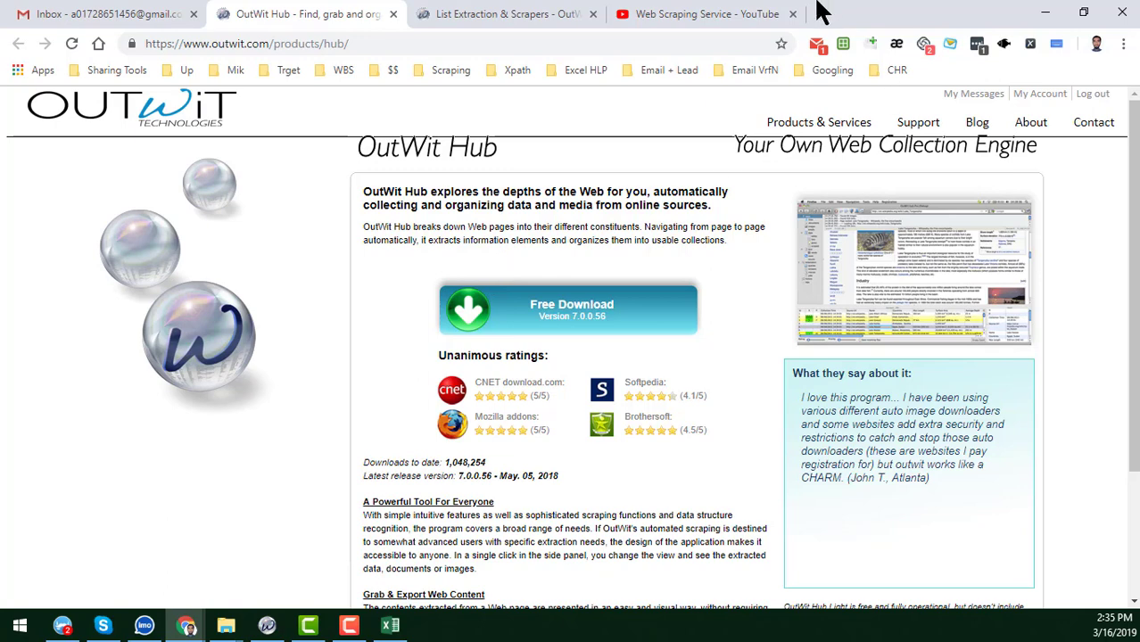
{"action": "left_click", "coordinate": [698, 14]}
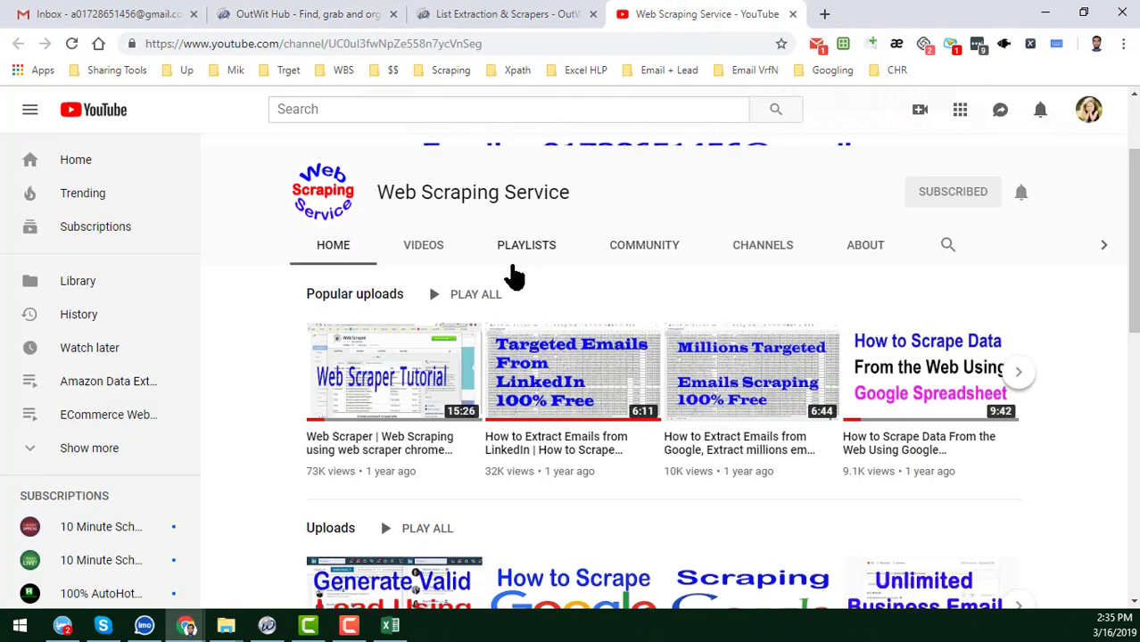
{"action": "scroll", "coordinate": [515, 274], "scroll_direction": "up", "scroll_amount": 2}
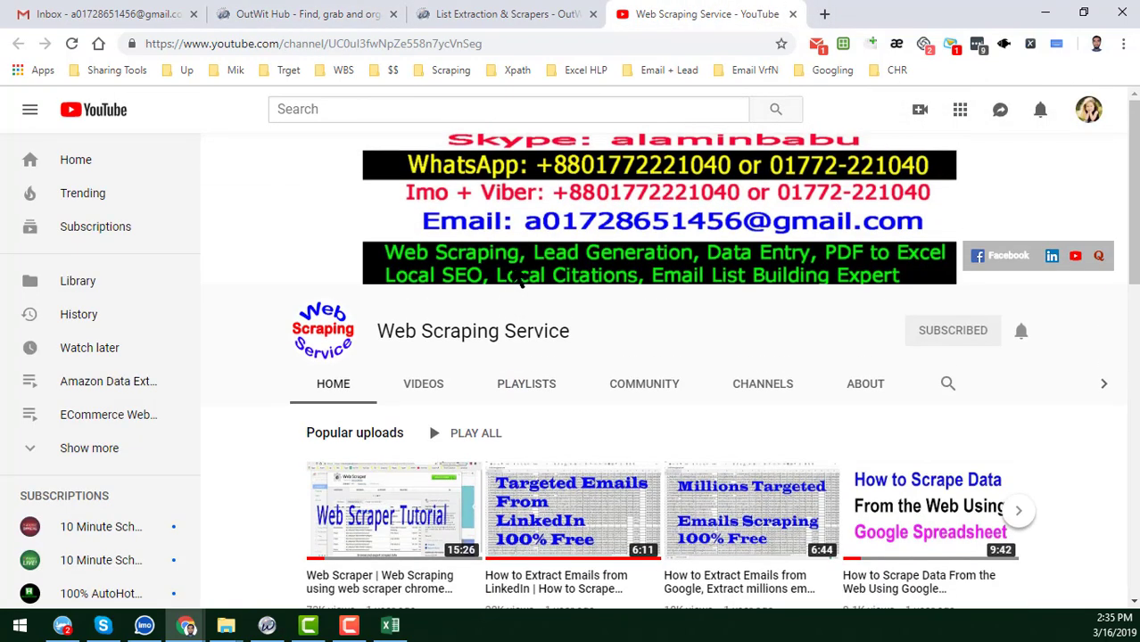